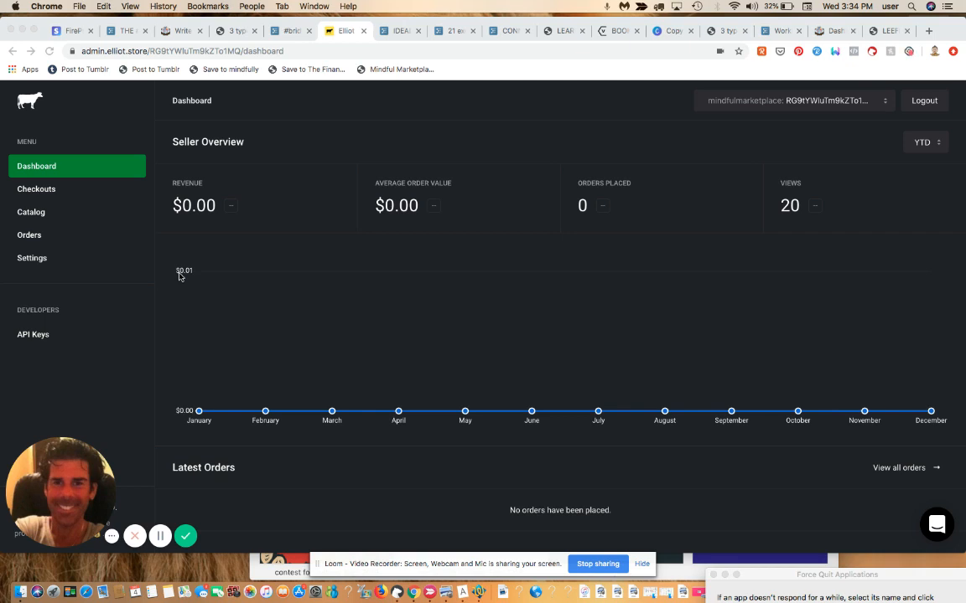
Step: Start a new product from the Catalog and place the cursor in the Title field
click(31, 213)
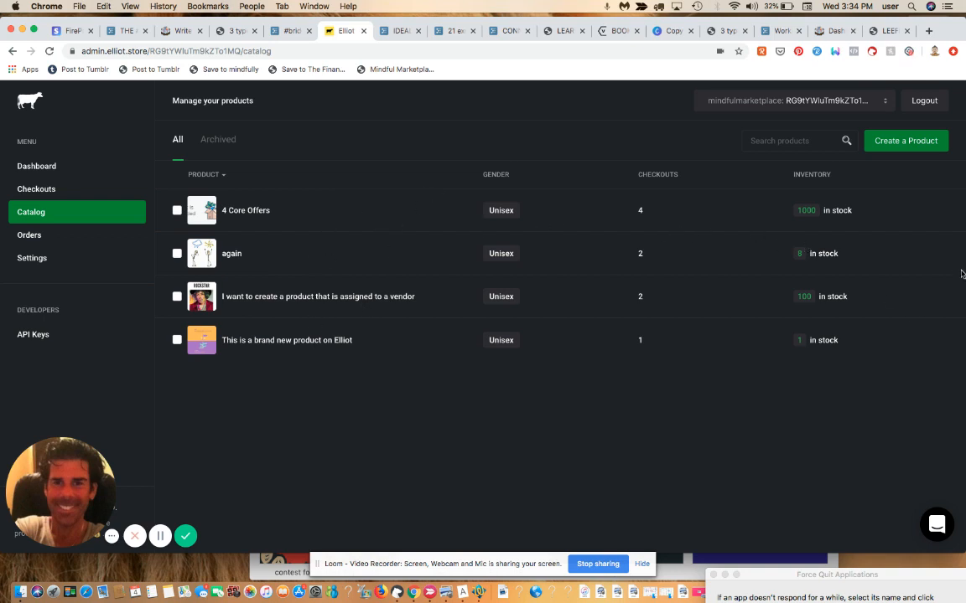
click(907, 142)
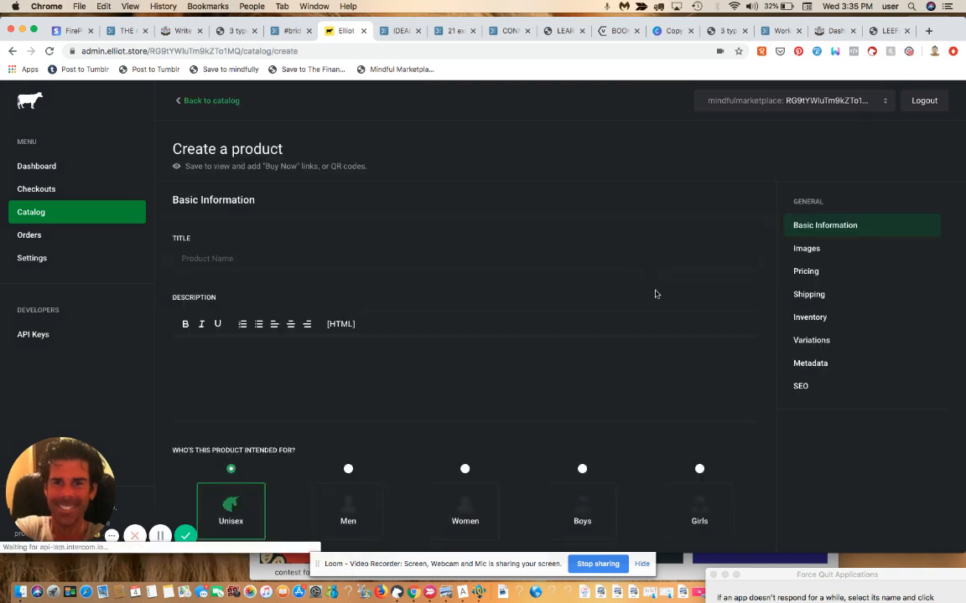
click(279, 253)
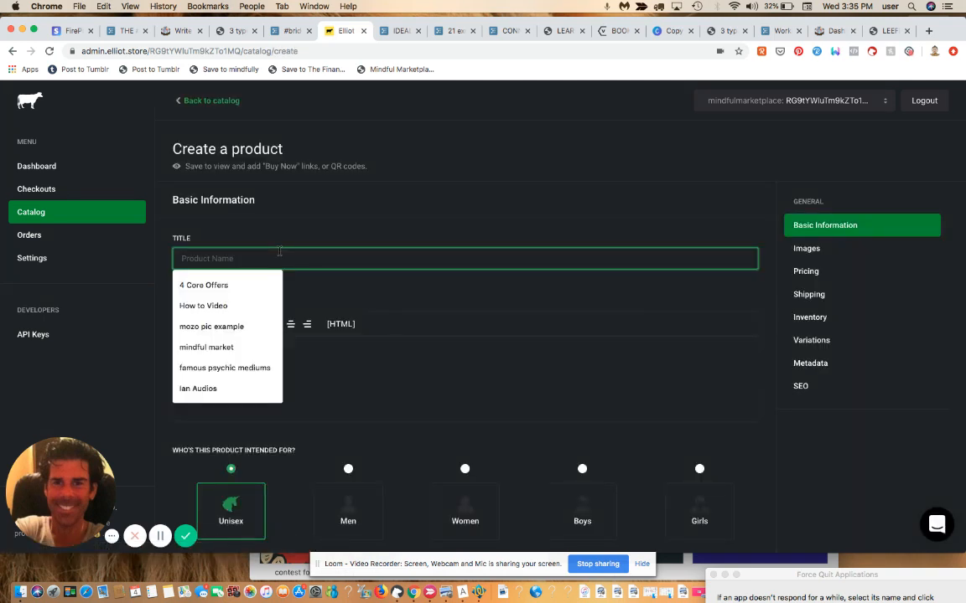
Step: Enter the title 'Here is a new products for my Elliot demo', correcting typos
text(a)
key(BackSpace)
text(Here is a)
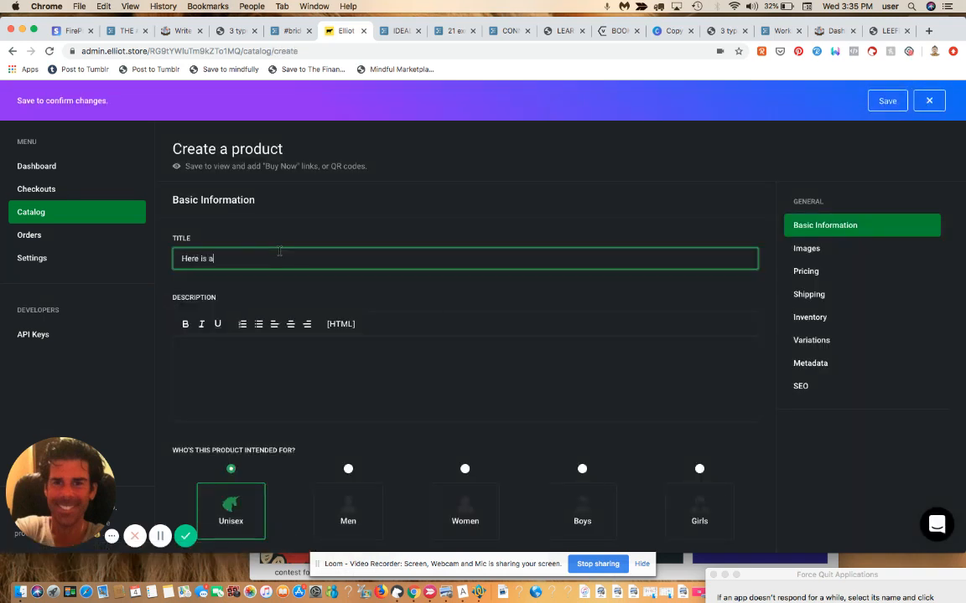
text( new productd for my Elliot )
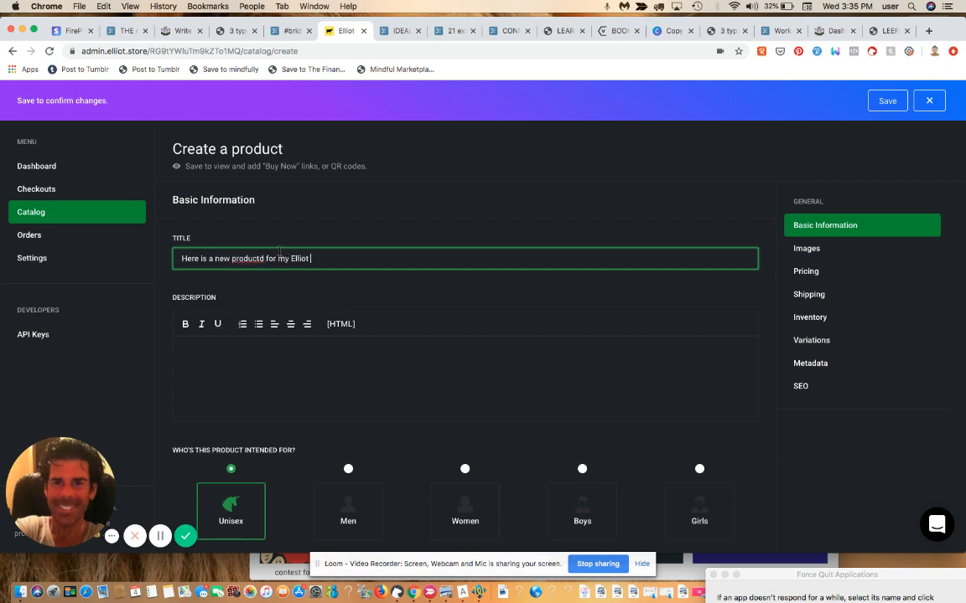
text(demo)
key(BackSpace)
key(BackSpace)
text(emo)
key(Left)
key(Left)
key(Left)
key(Left)
key(Left)
key(Left)
key(Left)
key(Left)
key(Left)
key(Left)
key(Left)
key(Left)
key(Left)
key(Left)
key(Left)
key(Left)
key(Left)
key(Left)
key(BackSpace)
key(BackSpace)
text(s)
Step: Enter 'This is some more info about my product.' as the description and scroll to Images
click(458, 358)
text(Th)
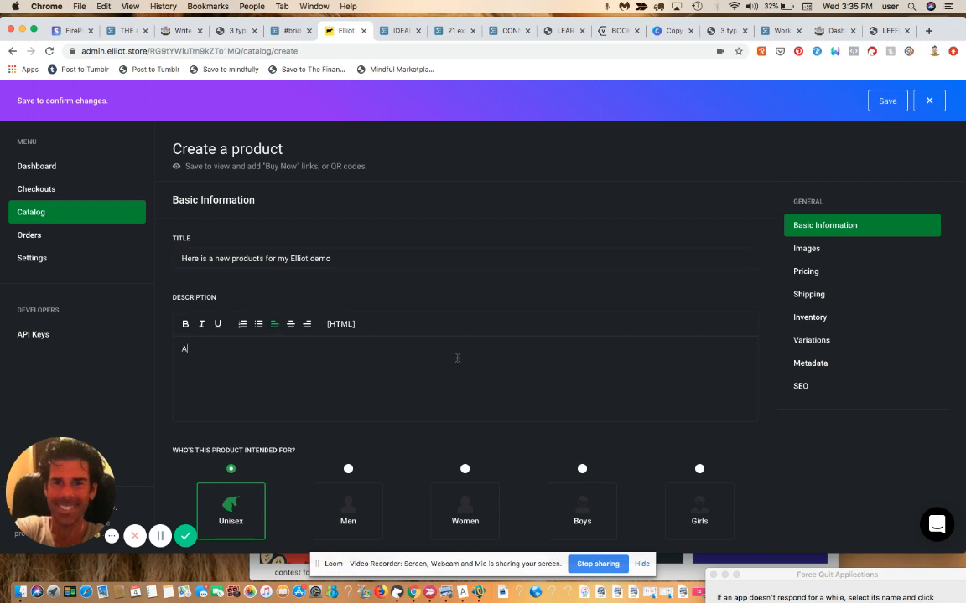
text(is is some more info about my product.)
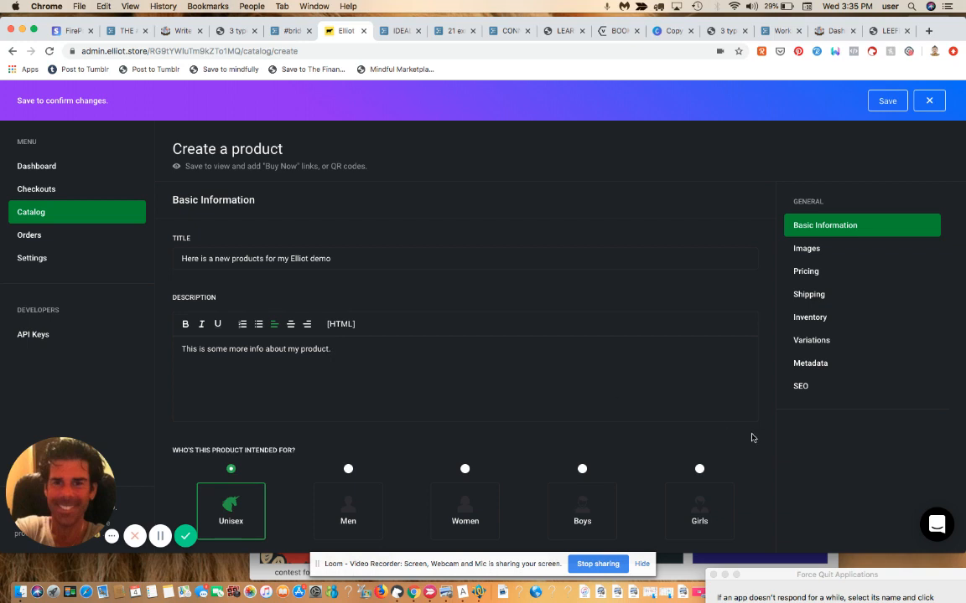
scroll(826, 465, down, 1)
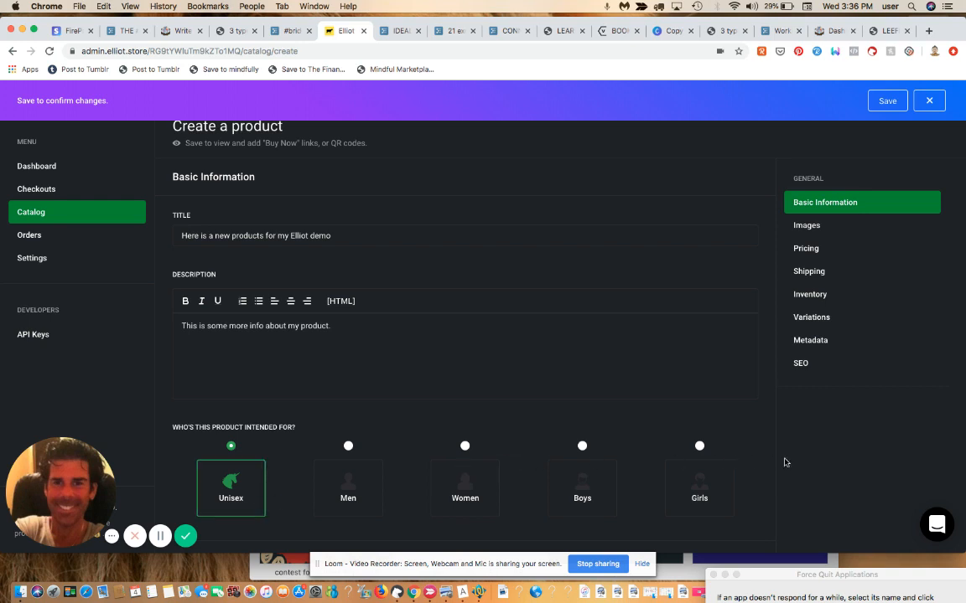
scroll(786, 462, down, 4)
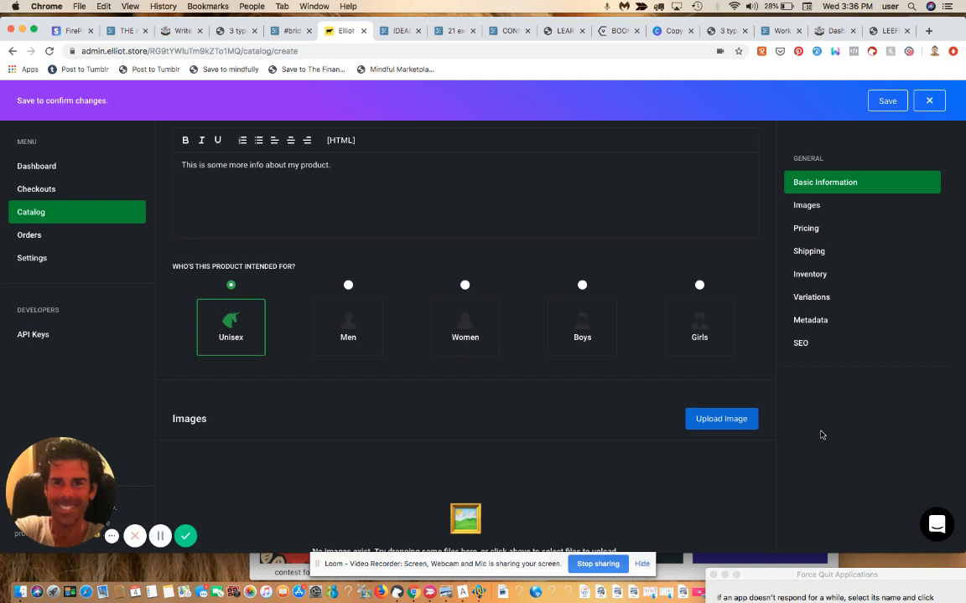
scroll(821, 435, down, 1)
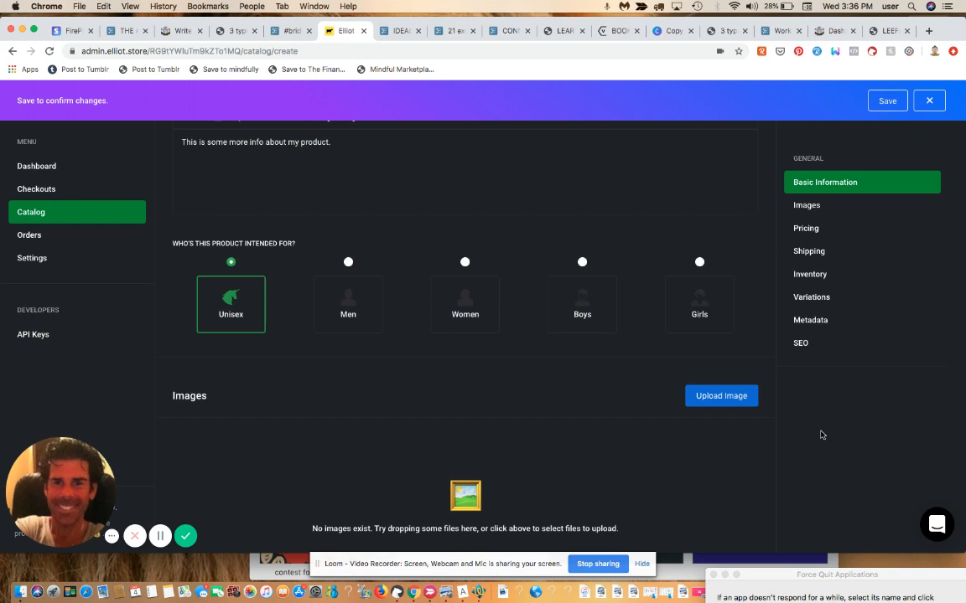
scroll(822, 435, down, 3)
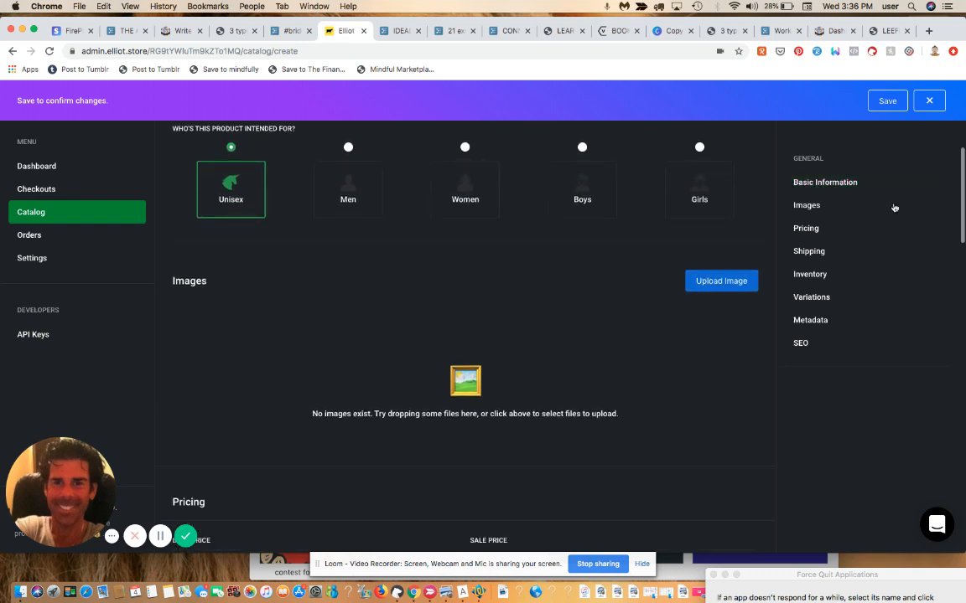
Step: Drag the meditating-figure image from the desktop into the product's Images
drag(950, 31, 906, 28)
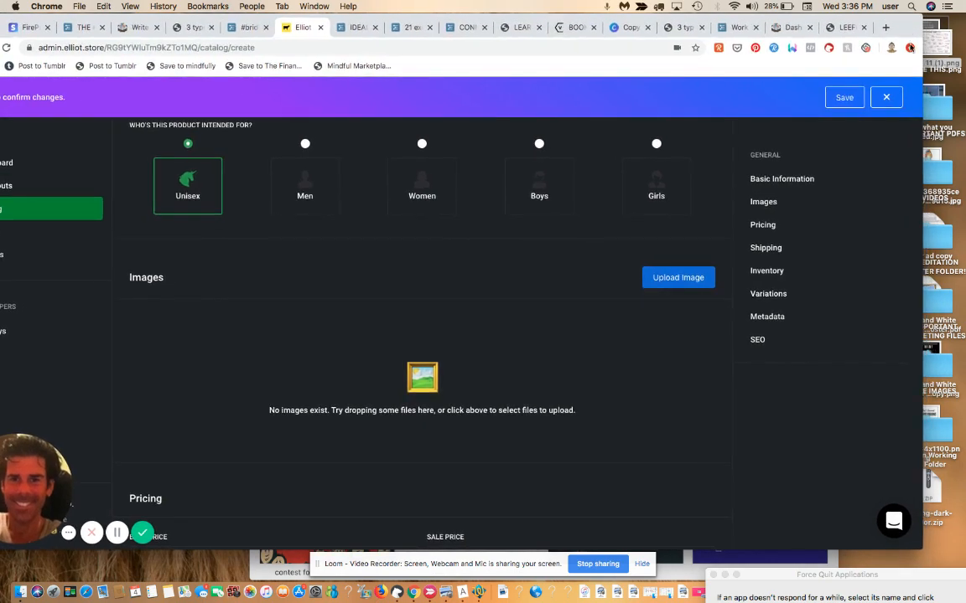
drag(940, 186, 442, 378)
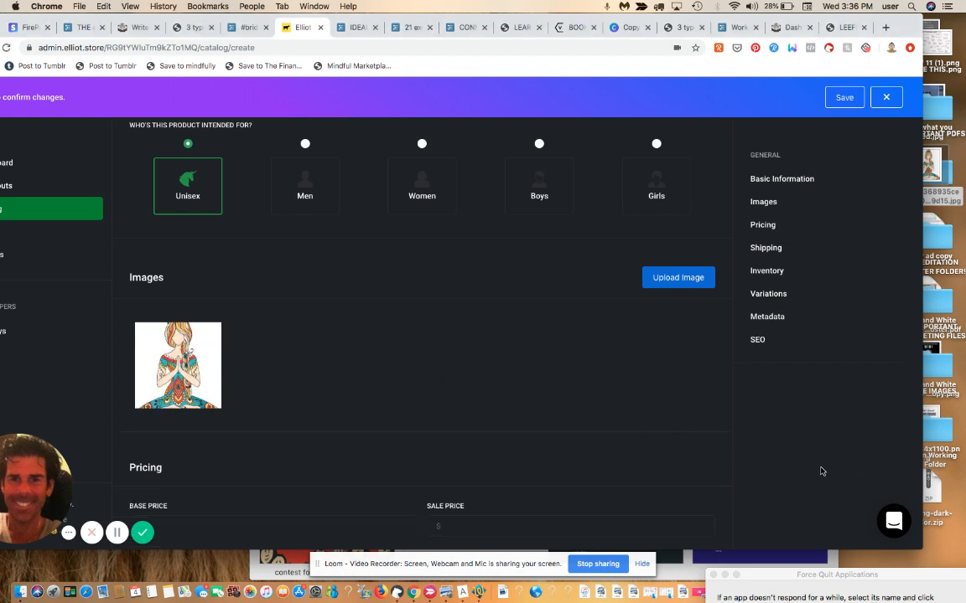
scroll(822, 472, down, 1)
scroll(822, 472, down, 3)
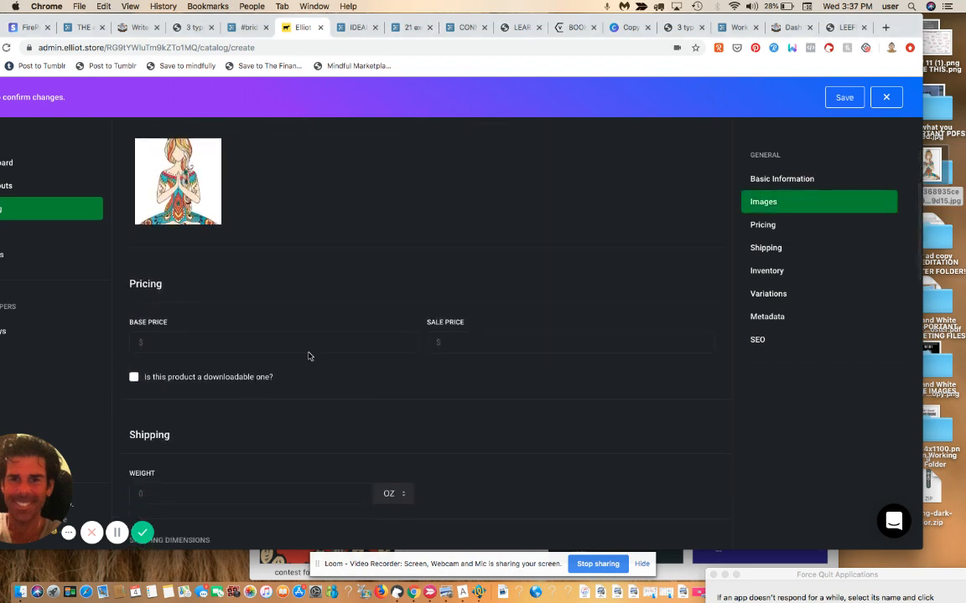
Step: Set the base price to 9.87 and the sale price to 6.75
click(306, 349)
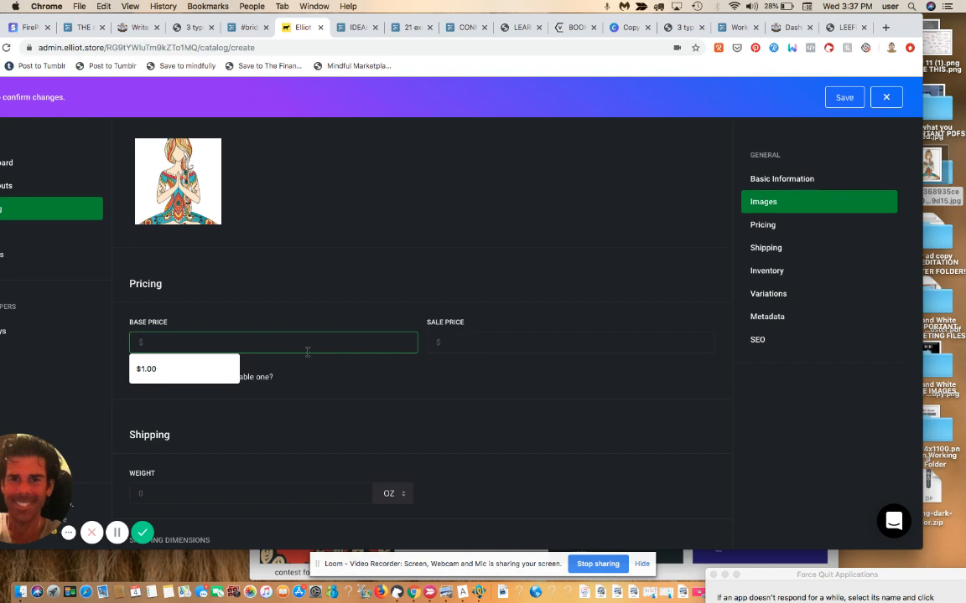
text(9.87)
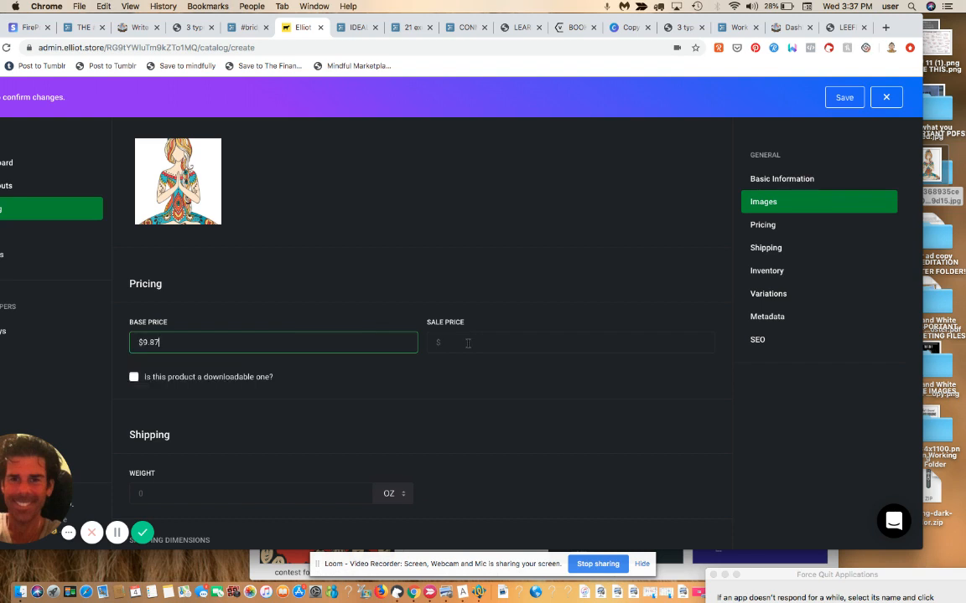
click(467, 343)
text(675)
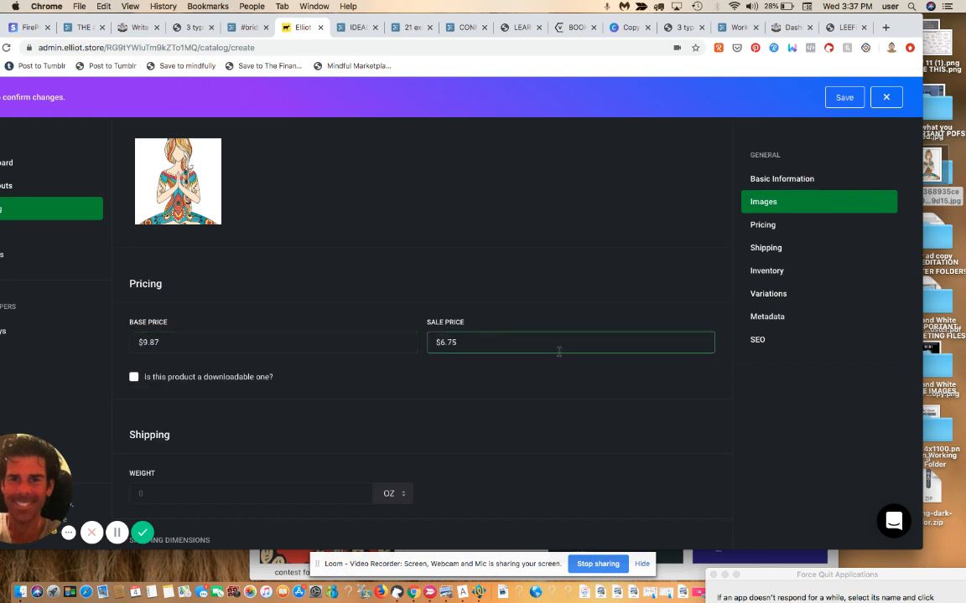
click(503, 367)
Step: Mark the product downloadable and fill in the saved podia download URL
scroll(503, 365, down, 3)
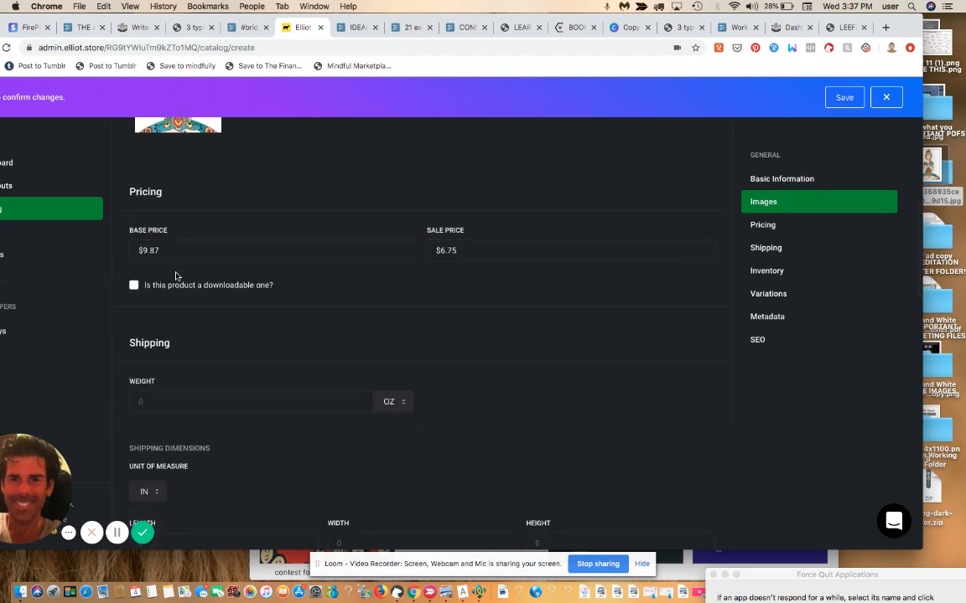
click(133, 287)
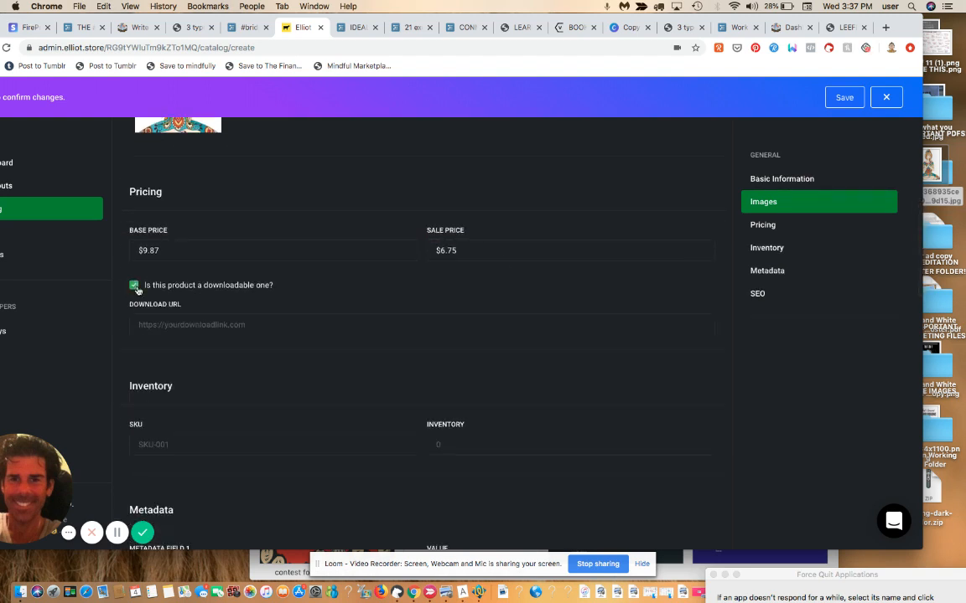
click(201, 326)
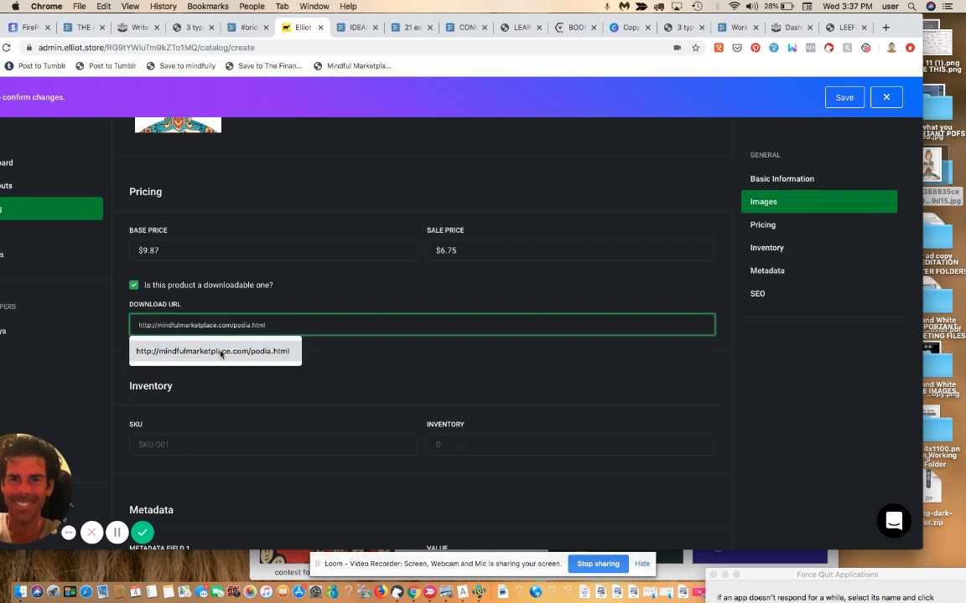
click(220, 351)
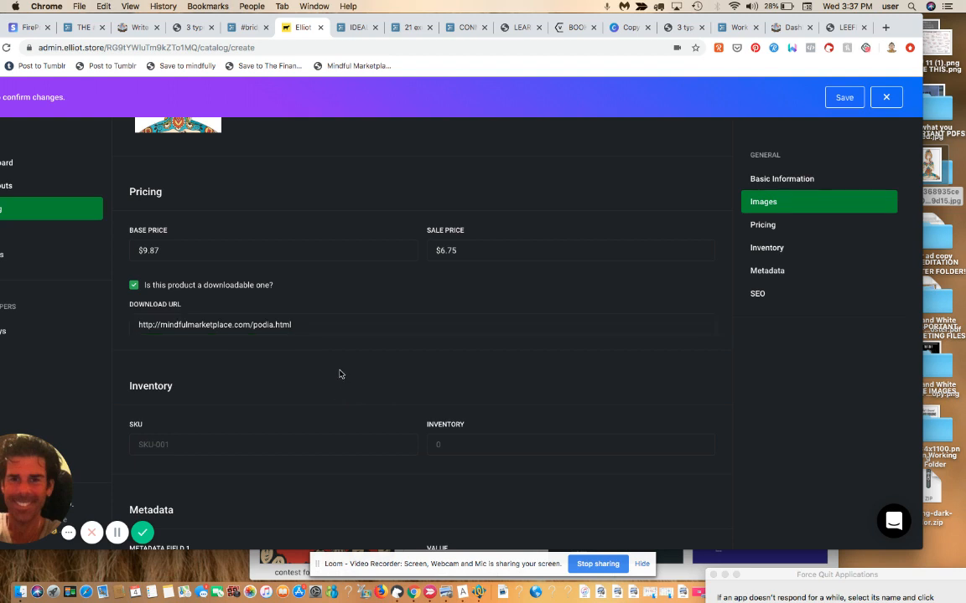
scroll(344, 385, down, 4)
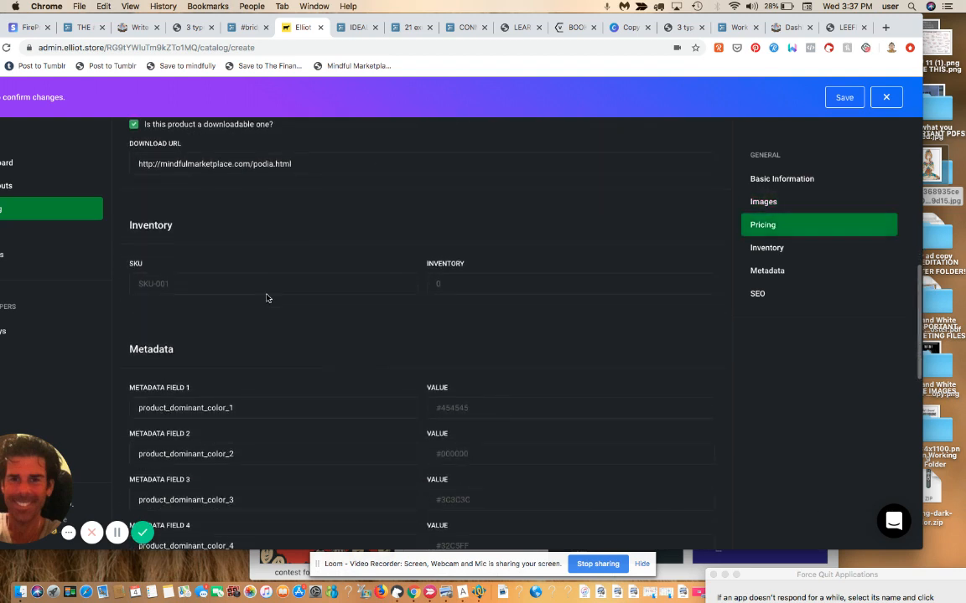
Step: Enter SKU 9865 and an inventory of 50 units, then scroll down to the SEO section
click(252, 281)
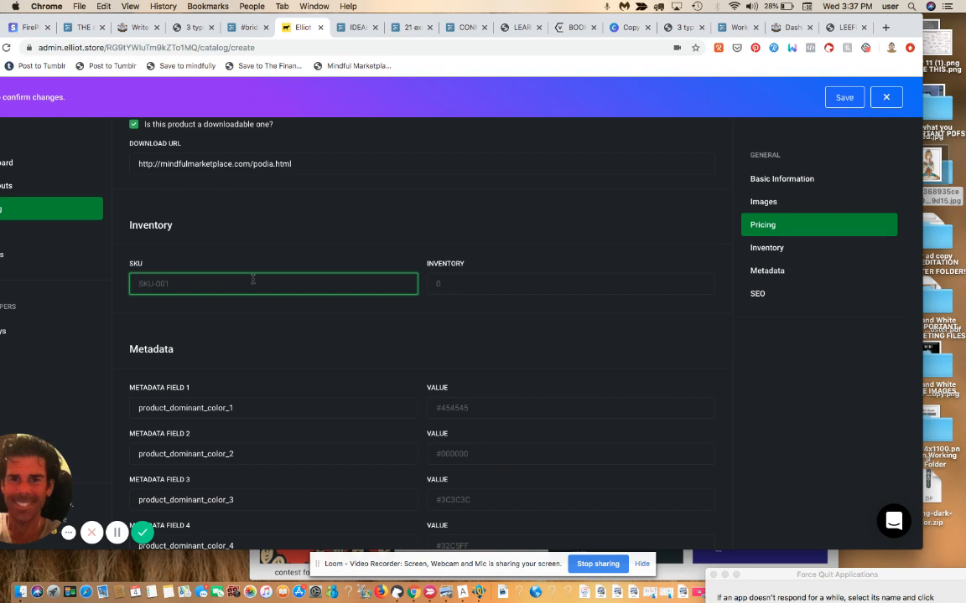
text(9865)
click(464, 286)
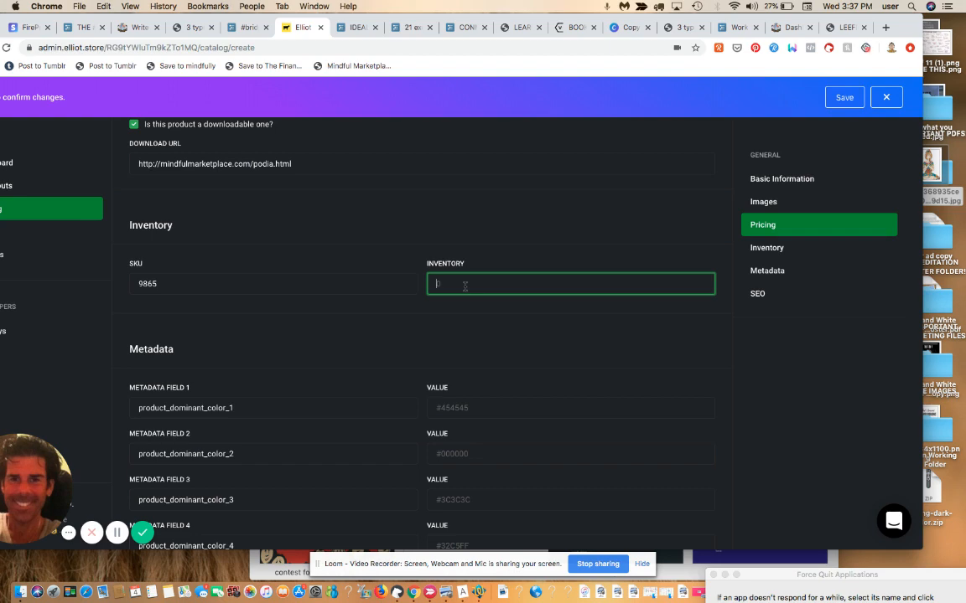
text(50)
click(528, 325)
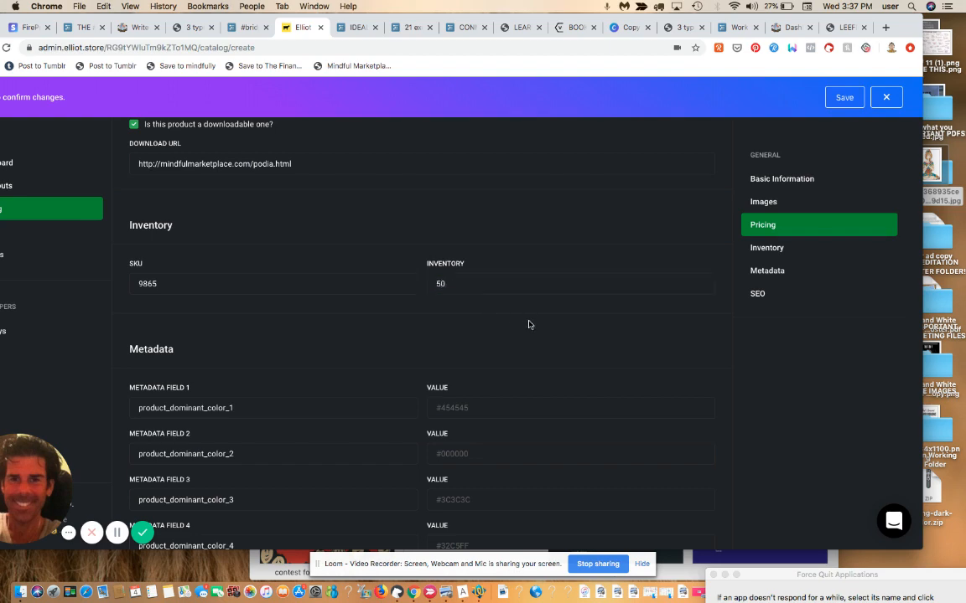
scroll(528, 324, down, 10)
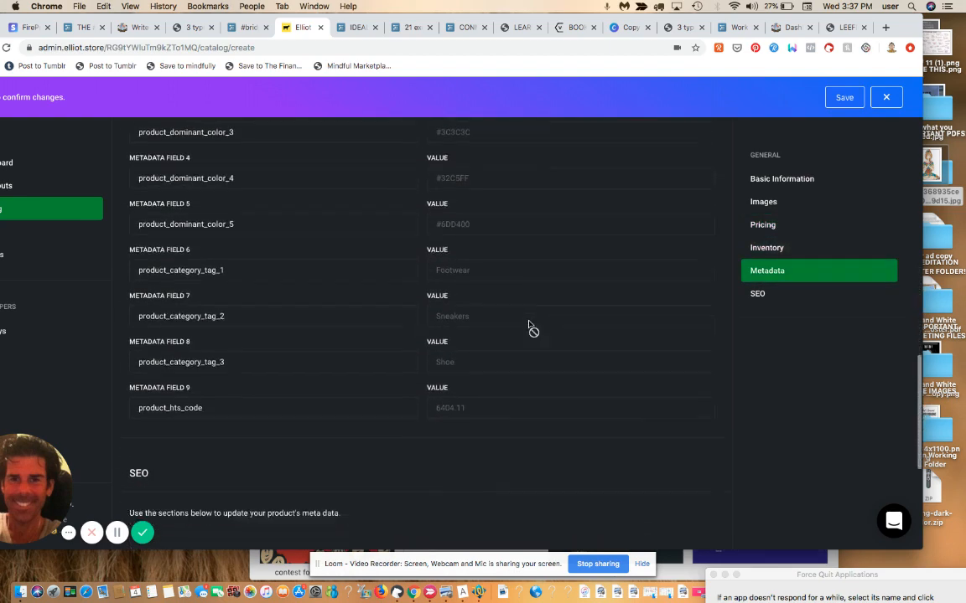
scroll(503, 314, down, 2)
scroll(463, 461, down, 1)
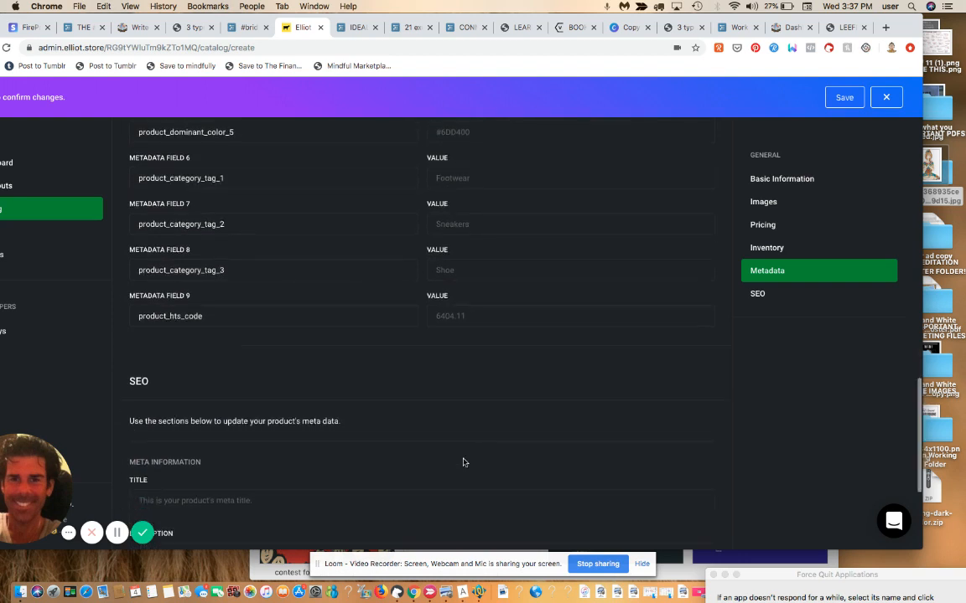
scroll(464, 462, down, 2)
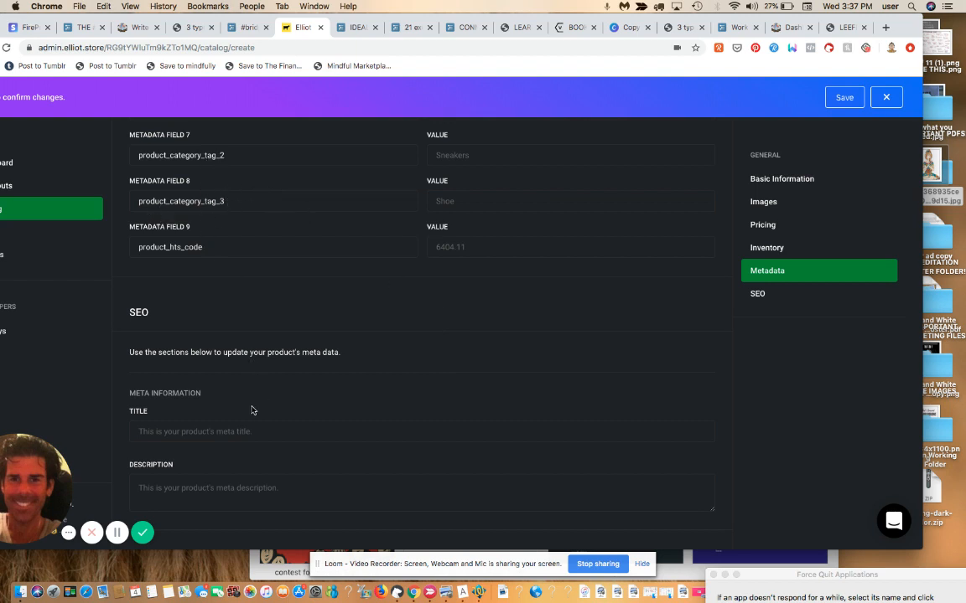
Step: Fill in the SEO meta title and meta description, then save the new product
click(257, 430)
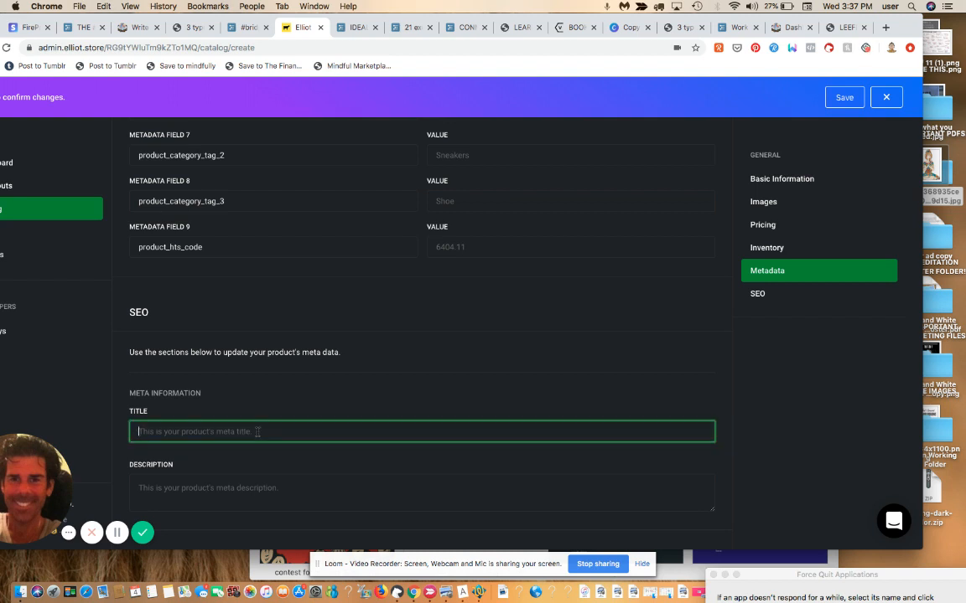
text(This is where you')
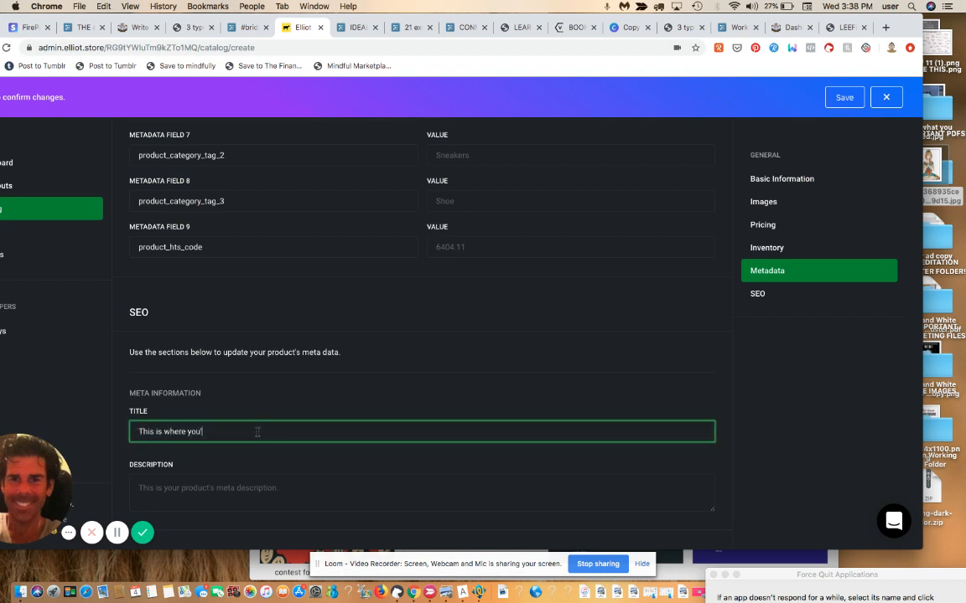
text(d amp up your product description for seo purposes)
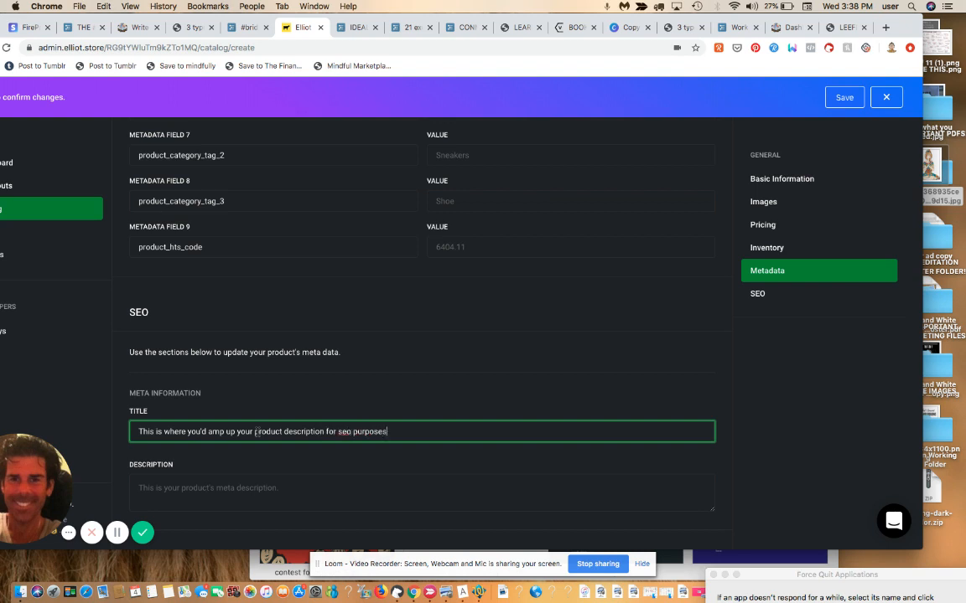
click(261, 501)
text(d)
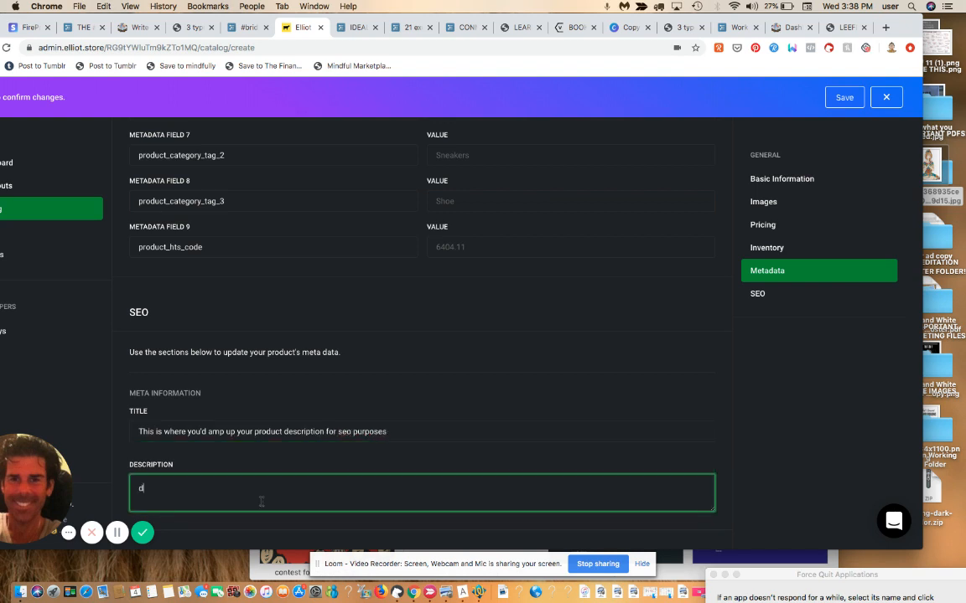
text(escription goes here.,)
click(765, 442)
scroll(765, 443, up, 1)
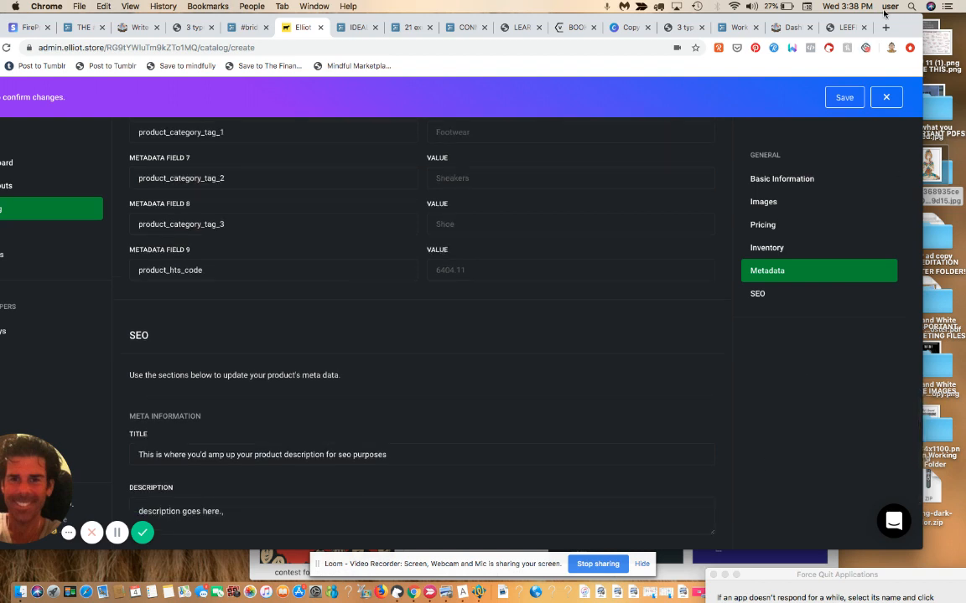
click(844, 98)
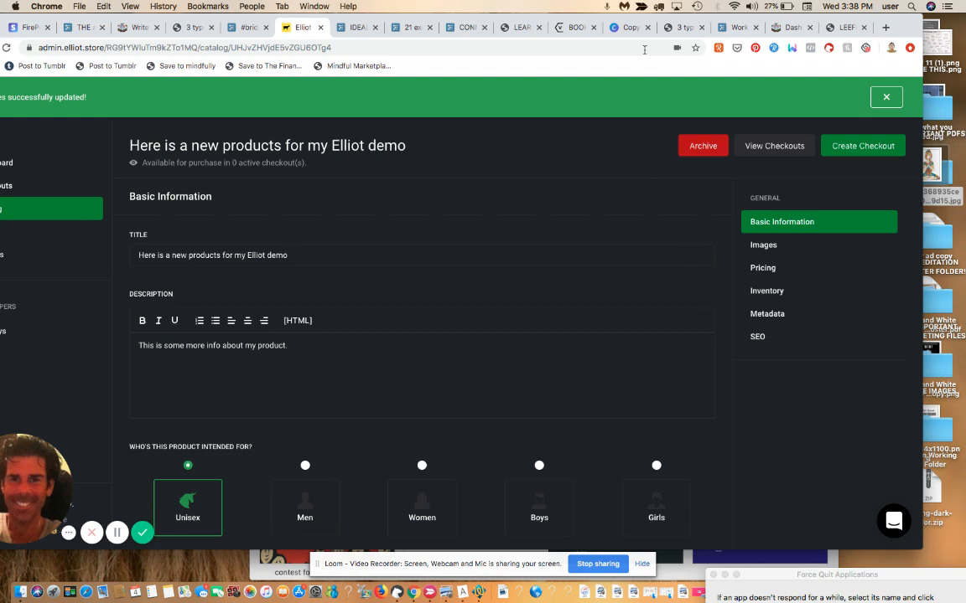
Step: Begin a storefront checkout named 'New Checkout December 4th', then abandon that form
drag(578, 20, 684, 17)
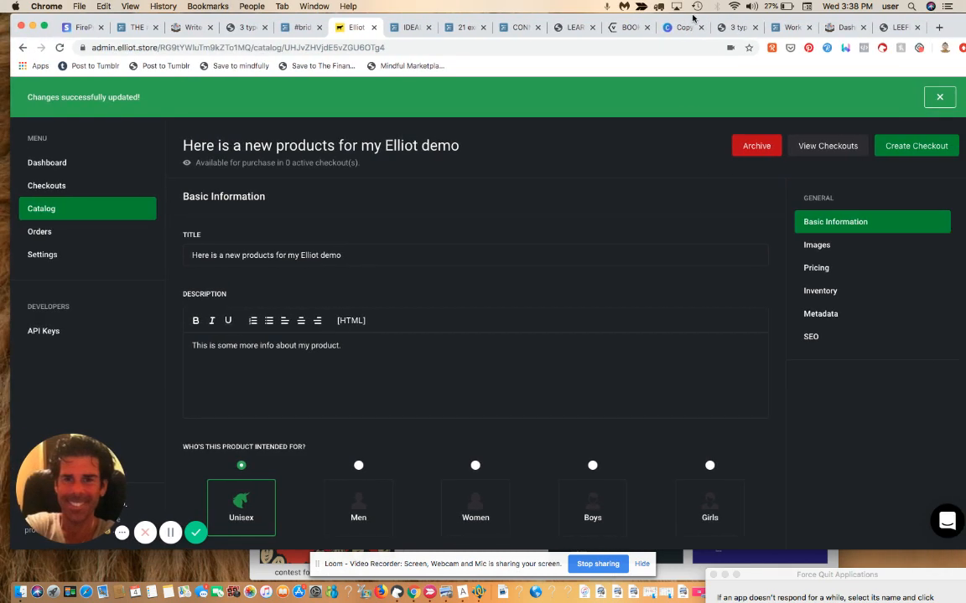
click(914, 151)
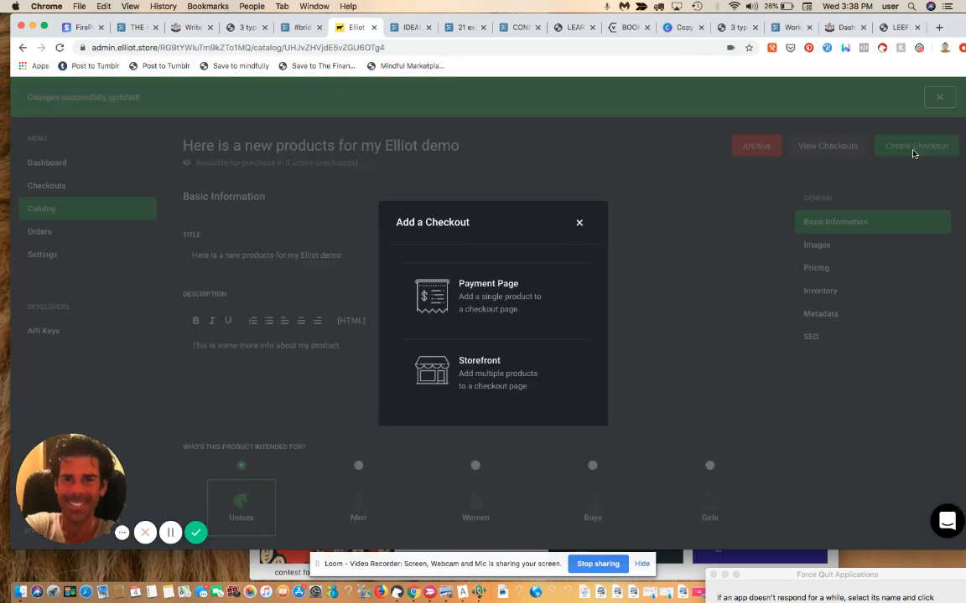
click(486, 374)
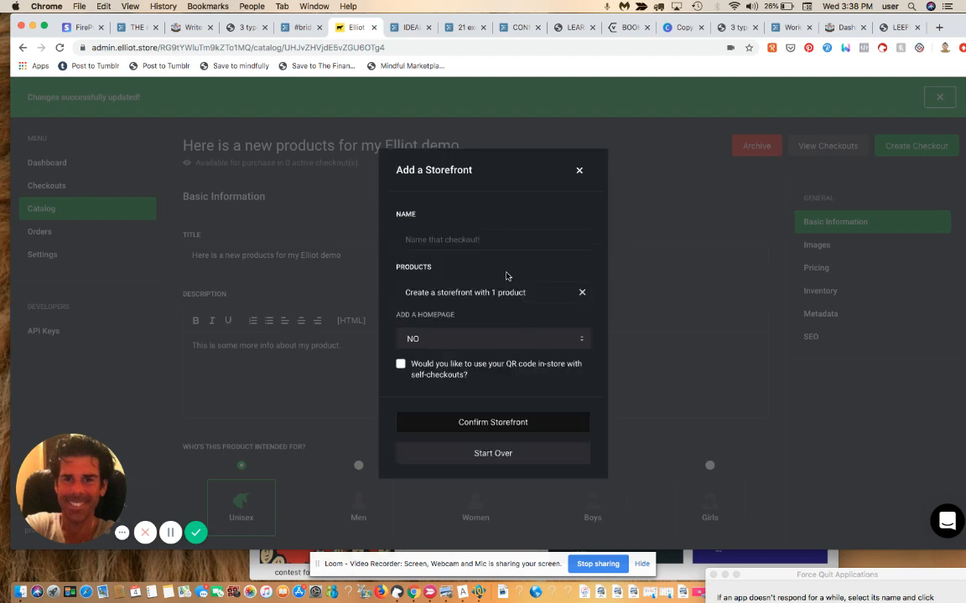
click(495, 239)
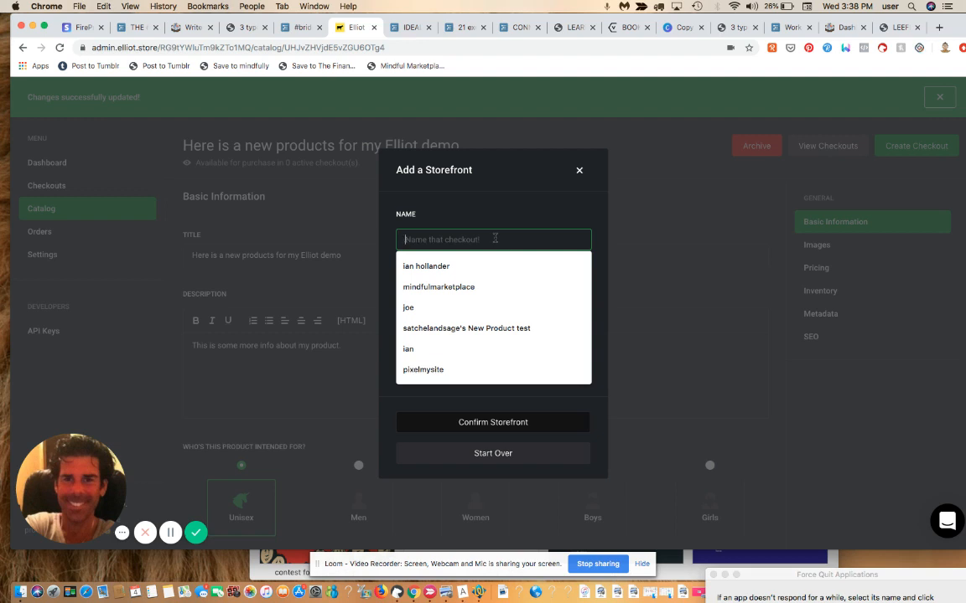
text(New Checkou)
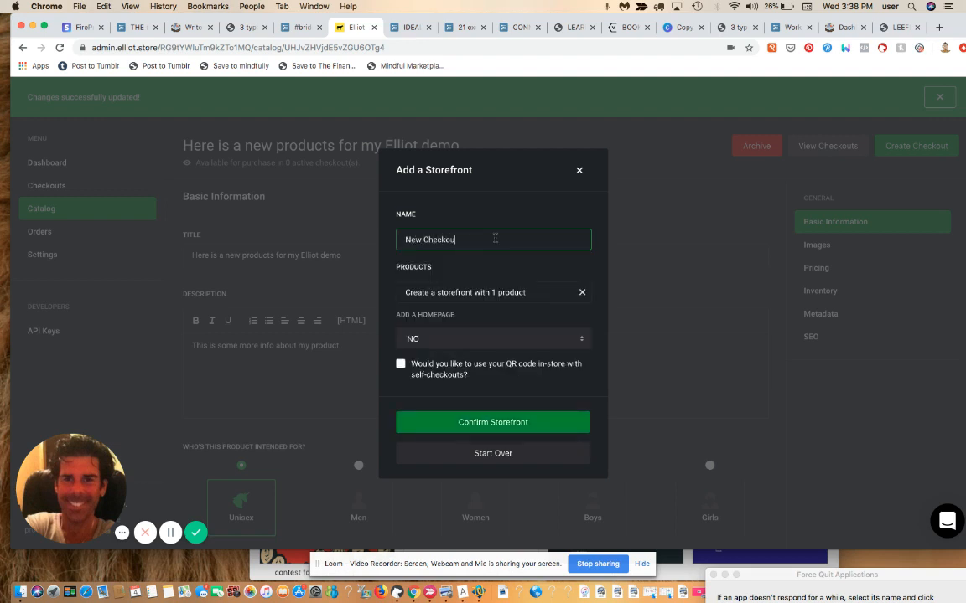
text(t December 4th)
click(647, 332)
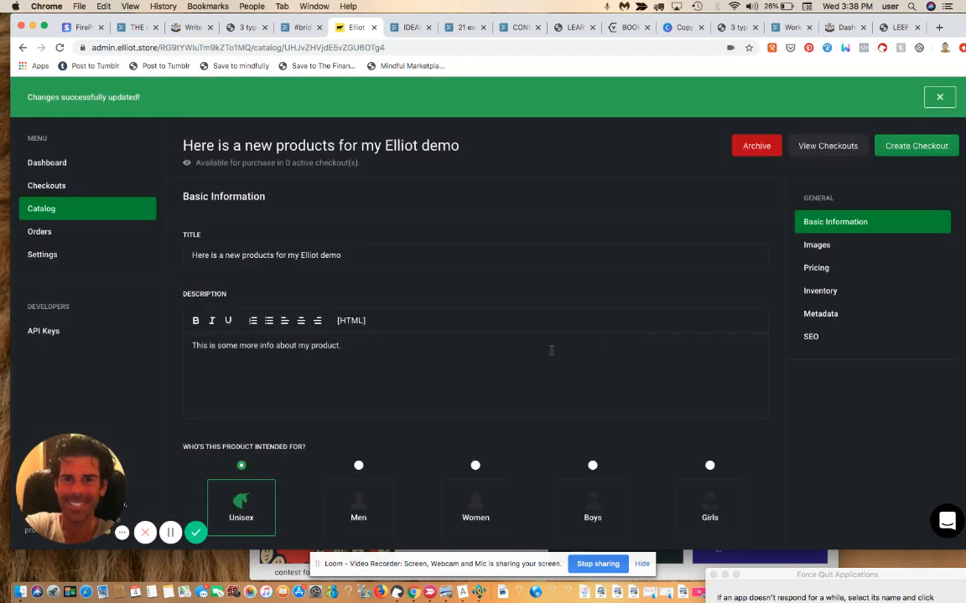
Step: Create storefront 'Dec 4th' with the new product and QR self-checkout enabled
click(911, 157)
click(521, 392)
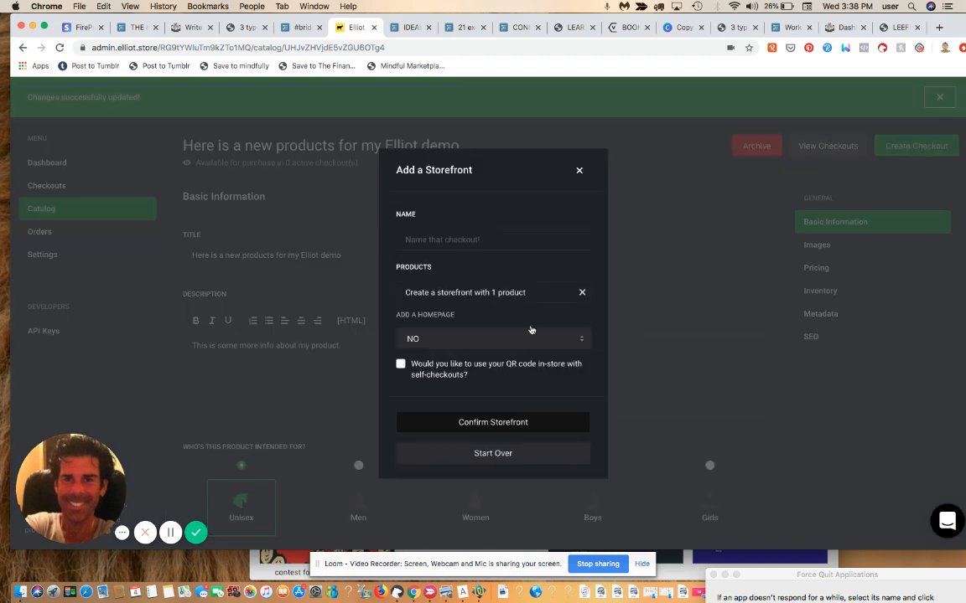
click(487, 243)
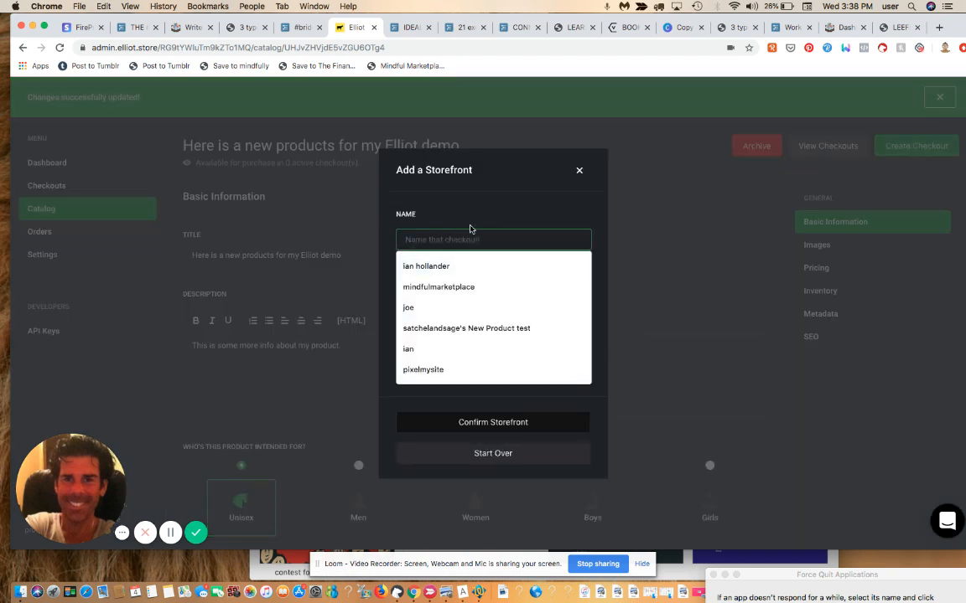
text(Dec )
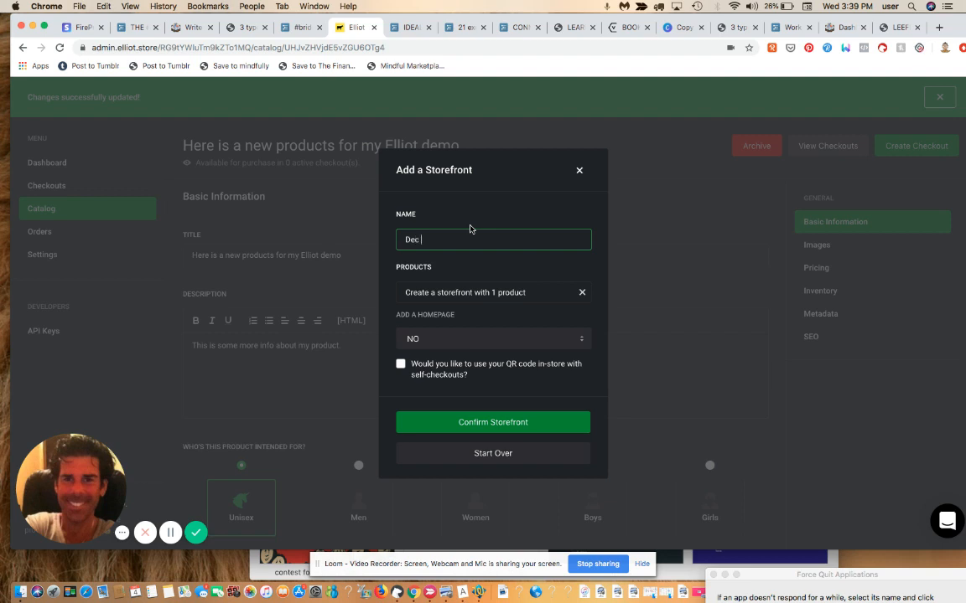
text(4th)
click(547, 293)
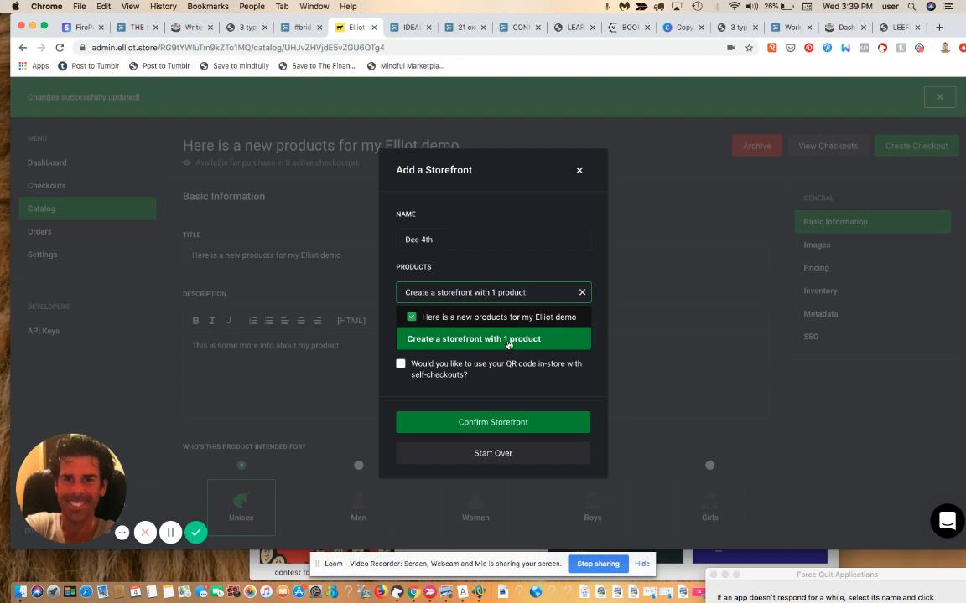
click(507, 341)
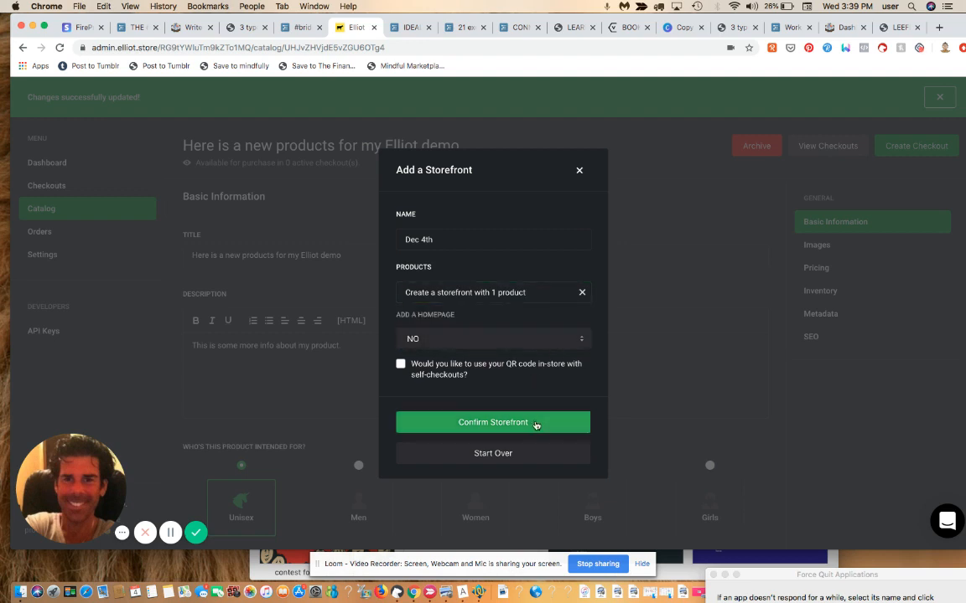
click(400, 364)
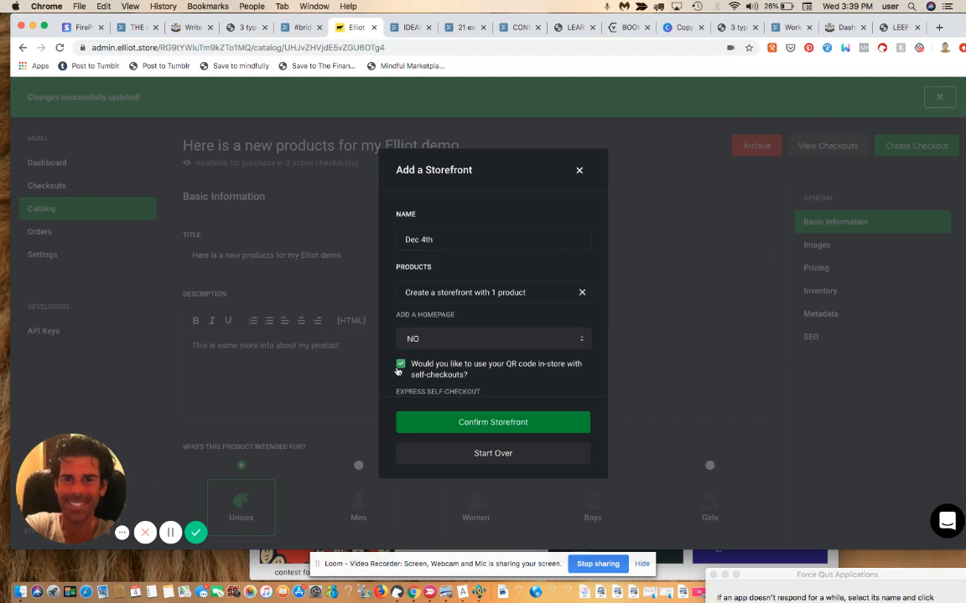
click(513, 425)
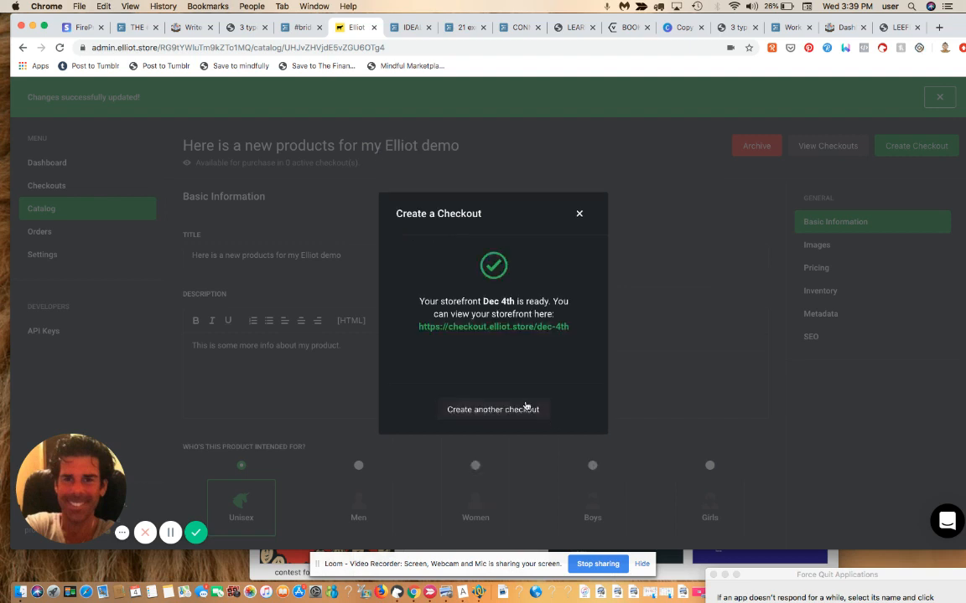
Step: On the live Dec 4th storefront, add the $6.75 demo product to the bag, then check the menu
click(505, 329)
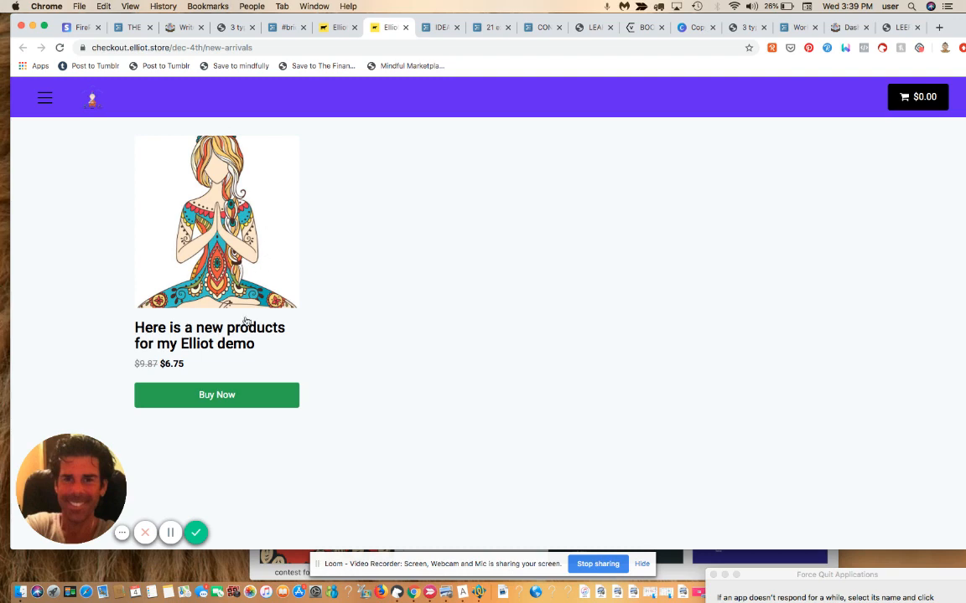
click(238, 394)
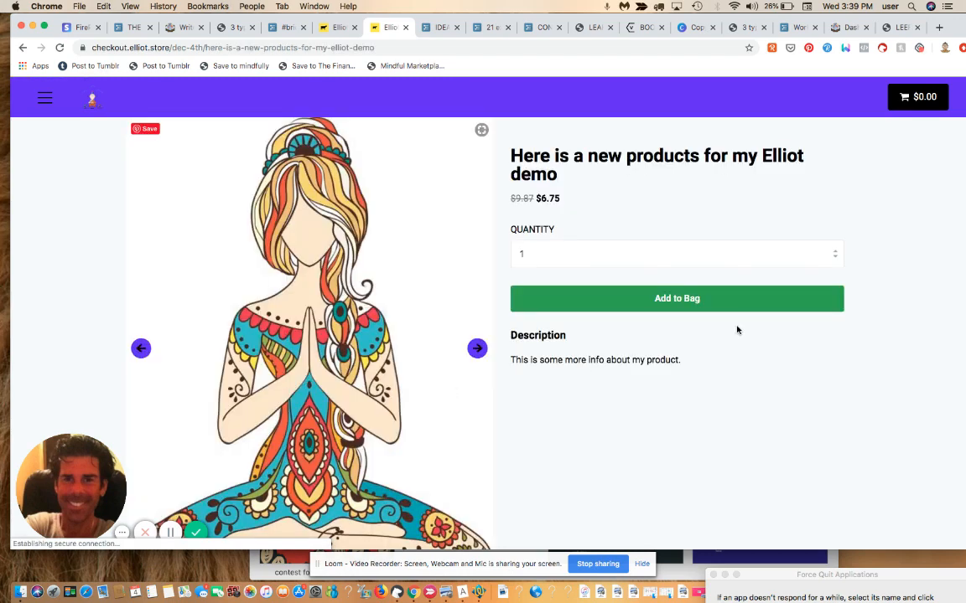
click(679, 306)
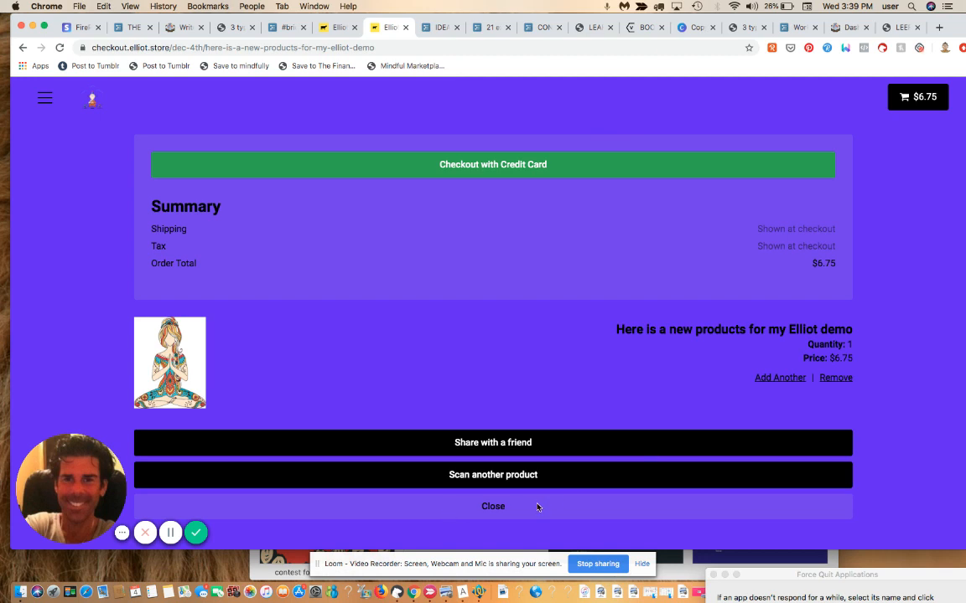
click(538, 507)
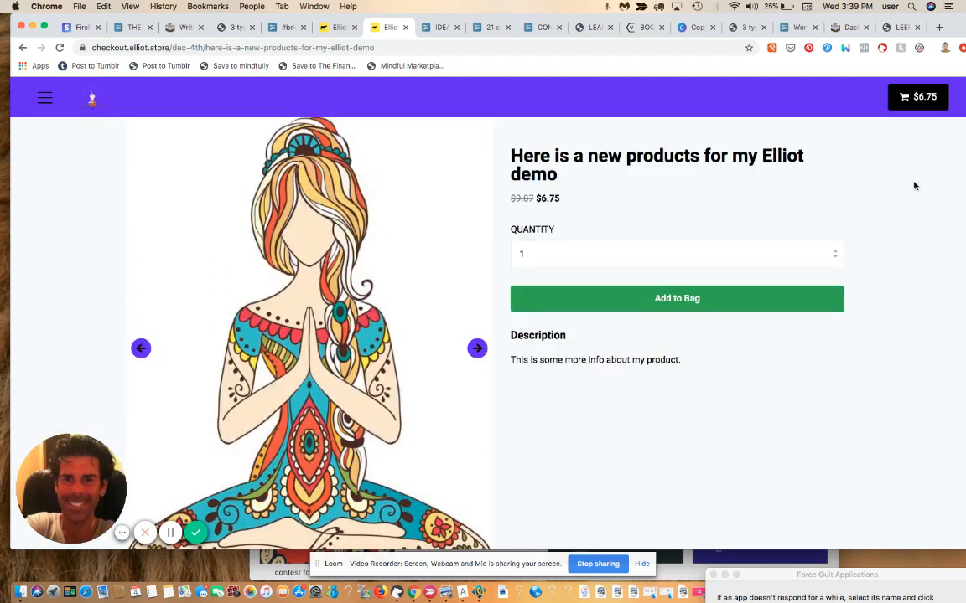
click(46, 99)
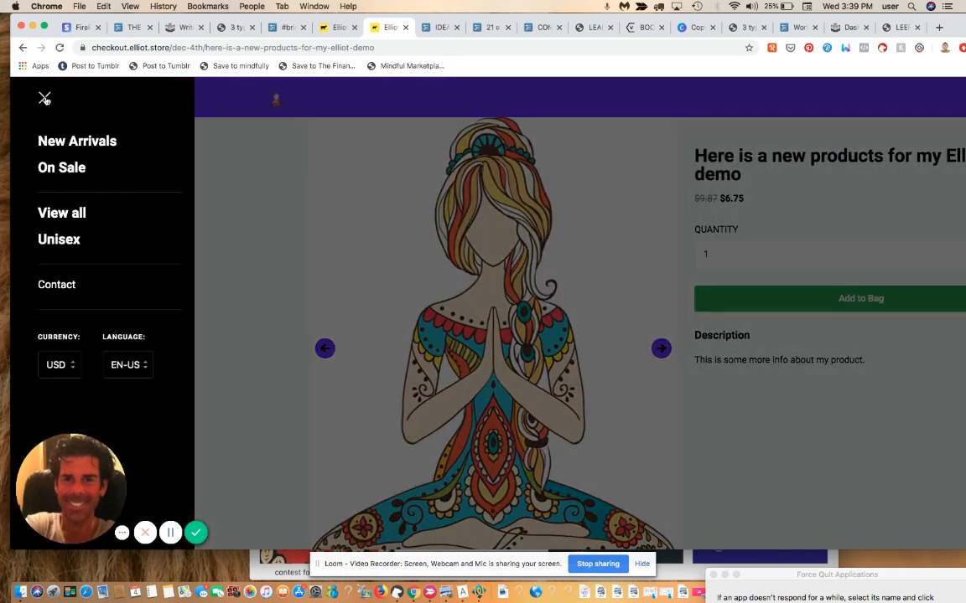
click(46, 99)
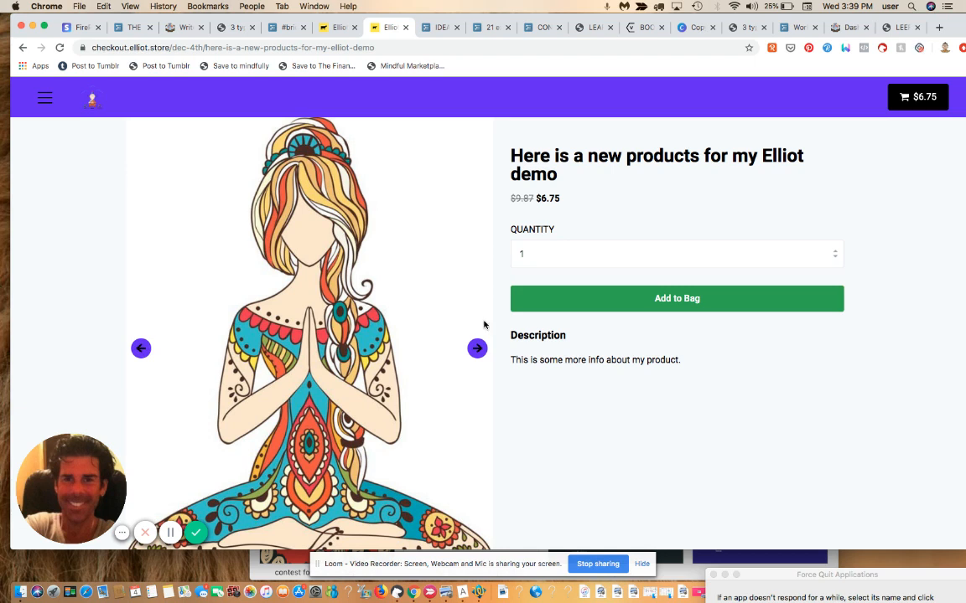
Step: Back in the admin, open the properties of the many-products home page checkout from Checkouts
click(340, 31)
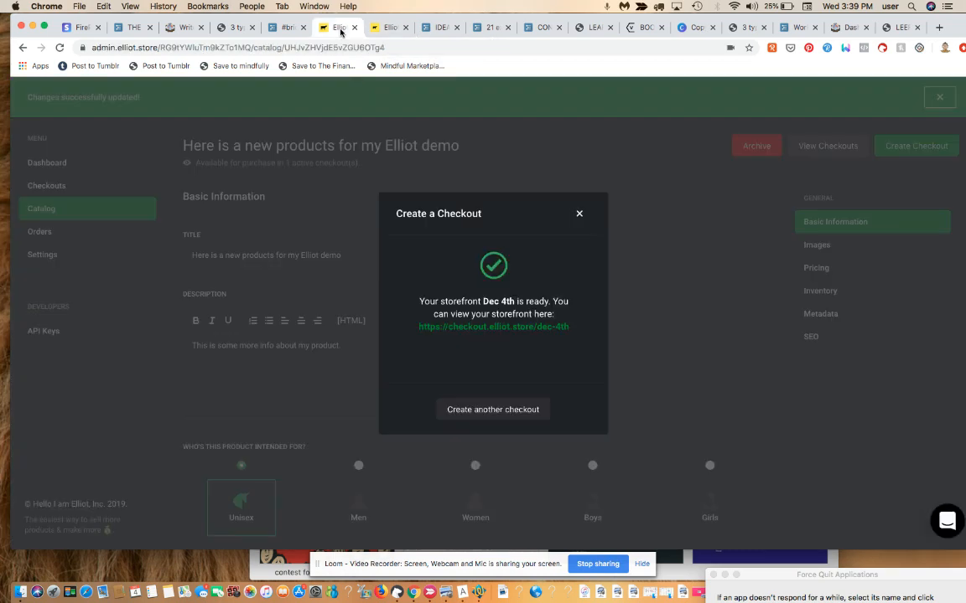
click(579, 214)
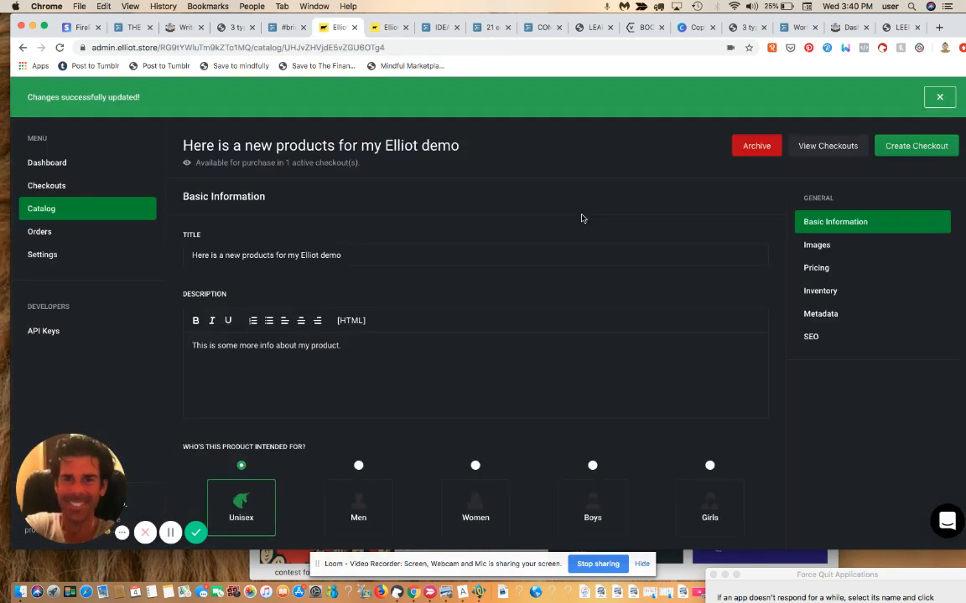
click(87, 191)
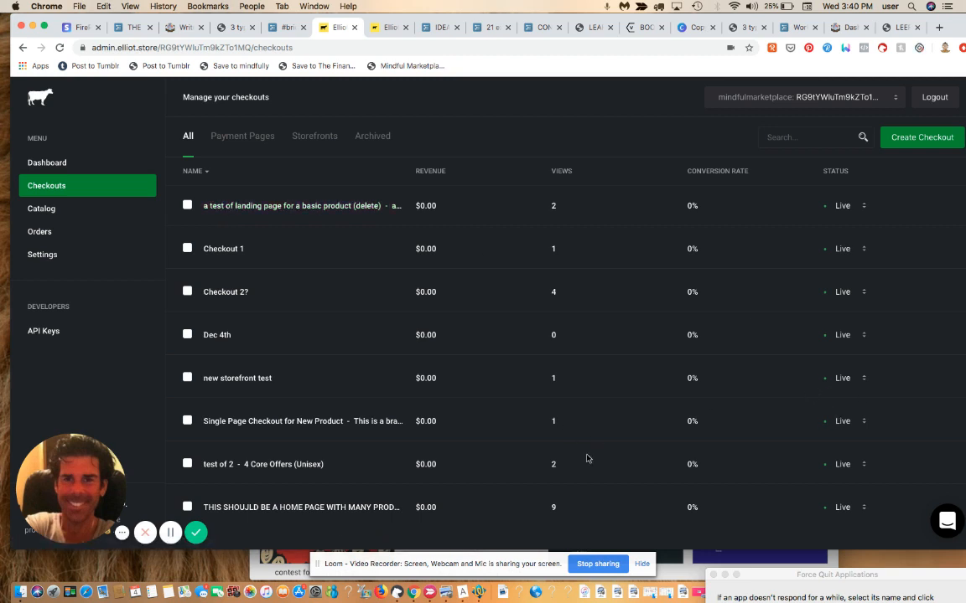
click(356, 509)
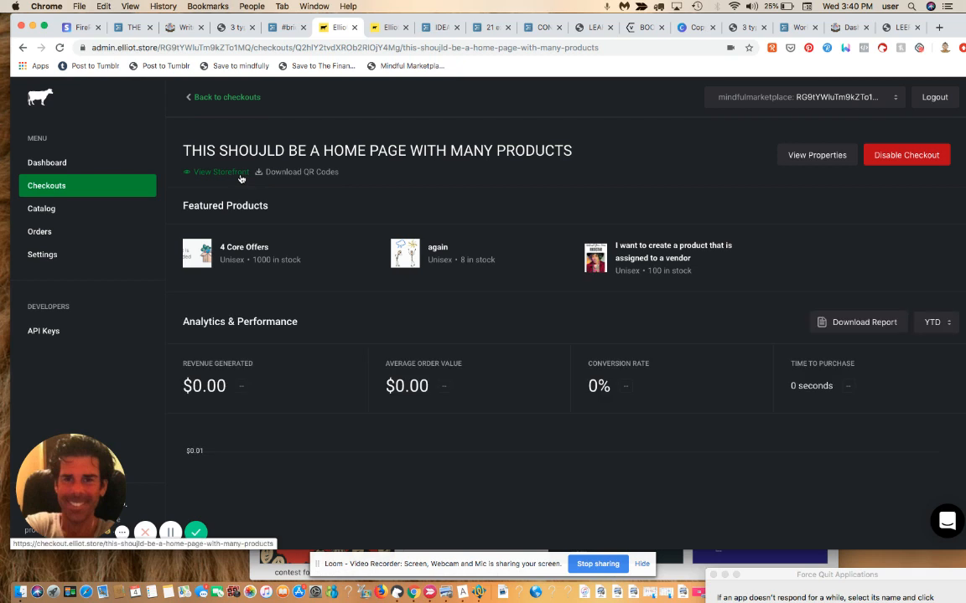
click(821, 156)
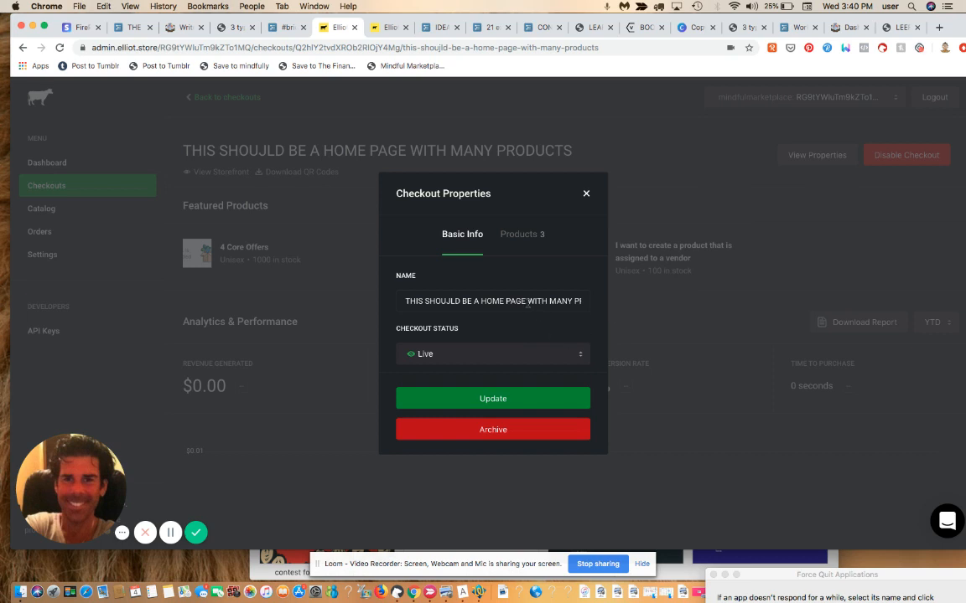
Step: Add the new demo product to this checkout's products and save the update
click(527, 237)
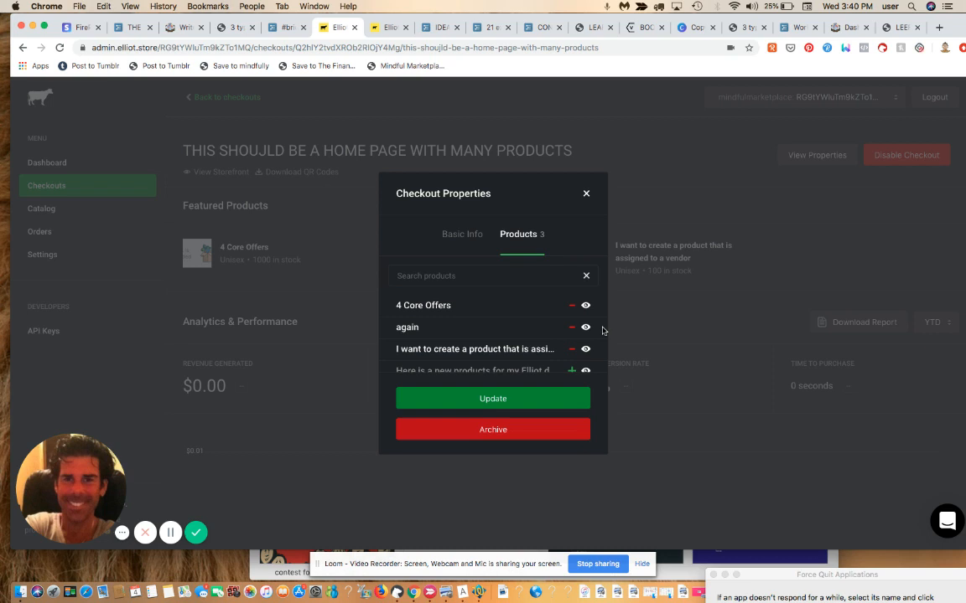
click(571, 370)
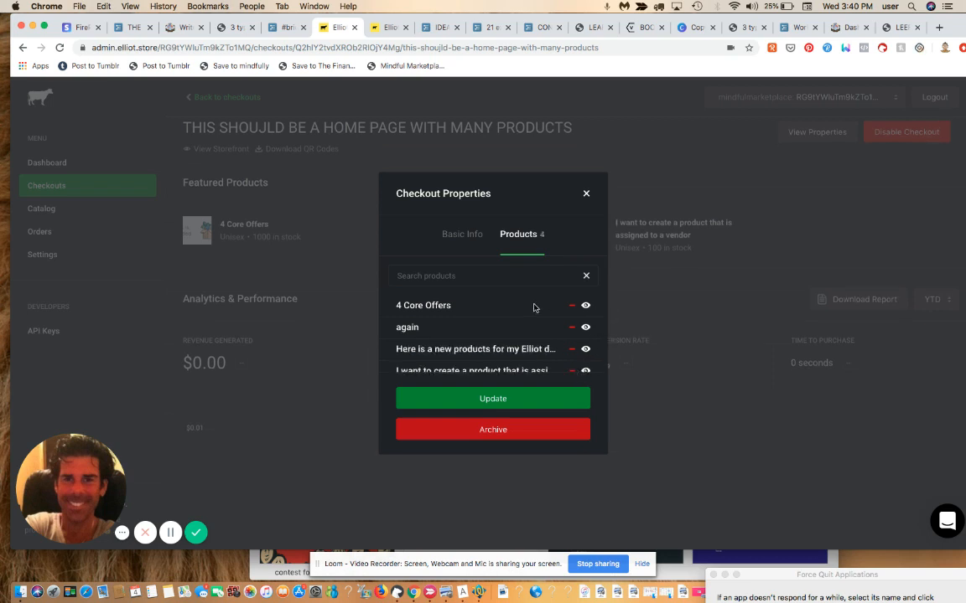
drag(523, 297, 541, 370)
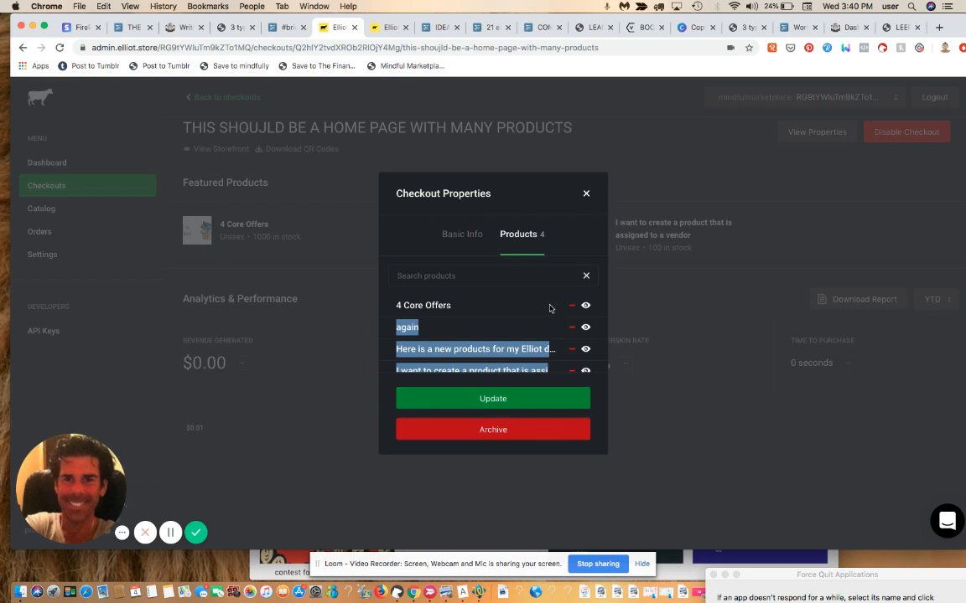
drag(549, 324, 598, 386)
scroll(597, 381, down, 1)
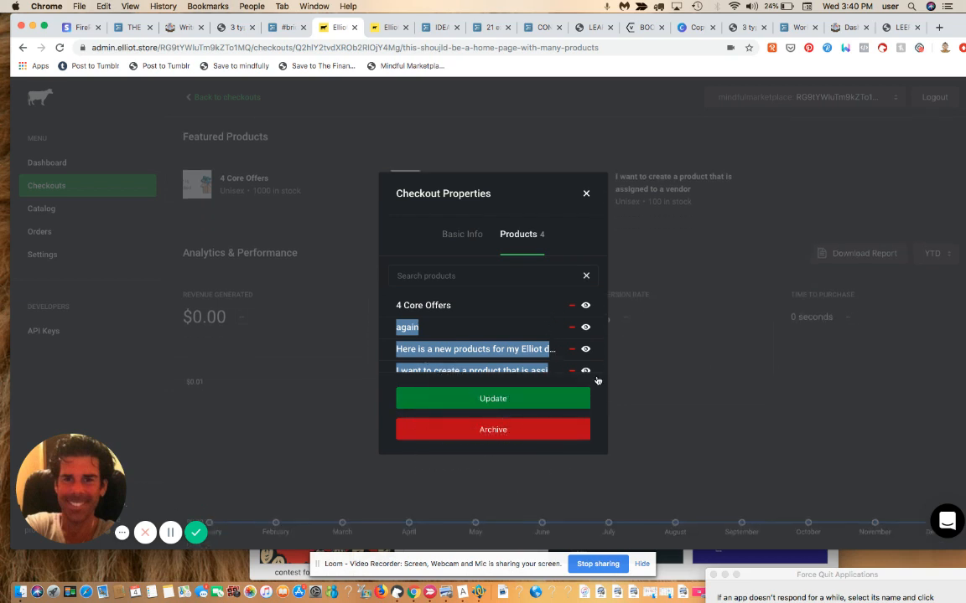
click(536, 399)
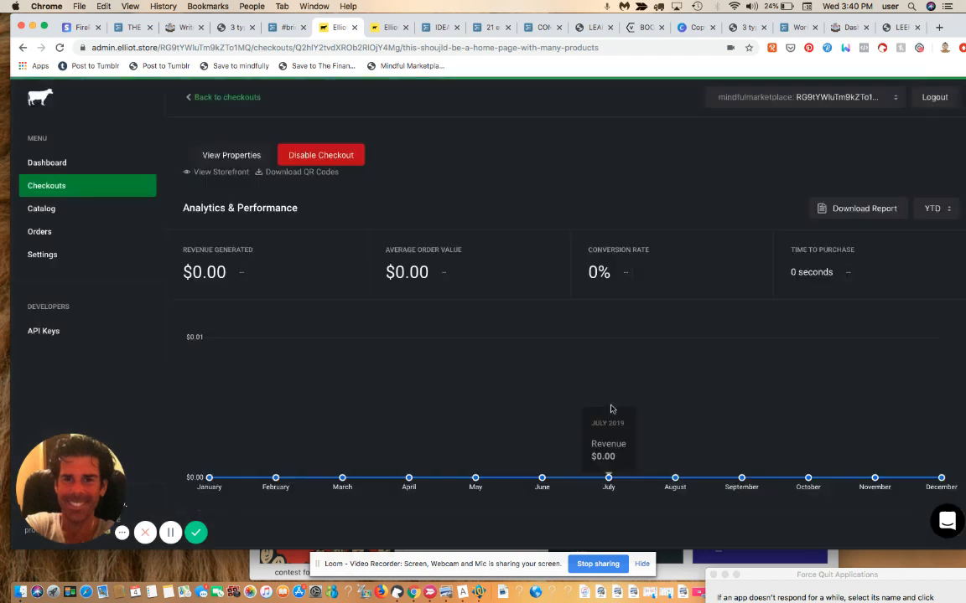
Step: View the checkout's live storefront, then return to its admin page listing four products
click(211, 173)
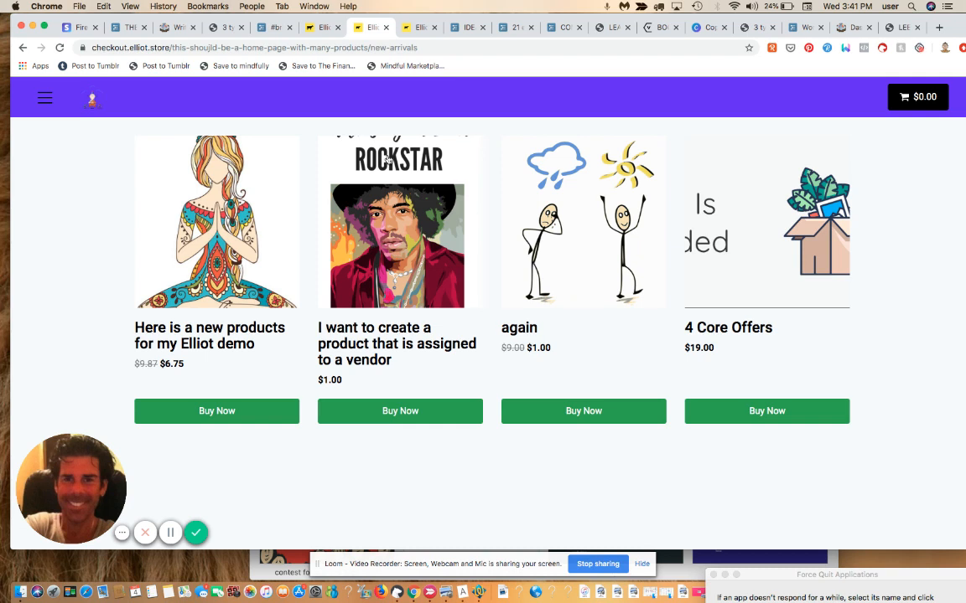
click(326, 28)
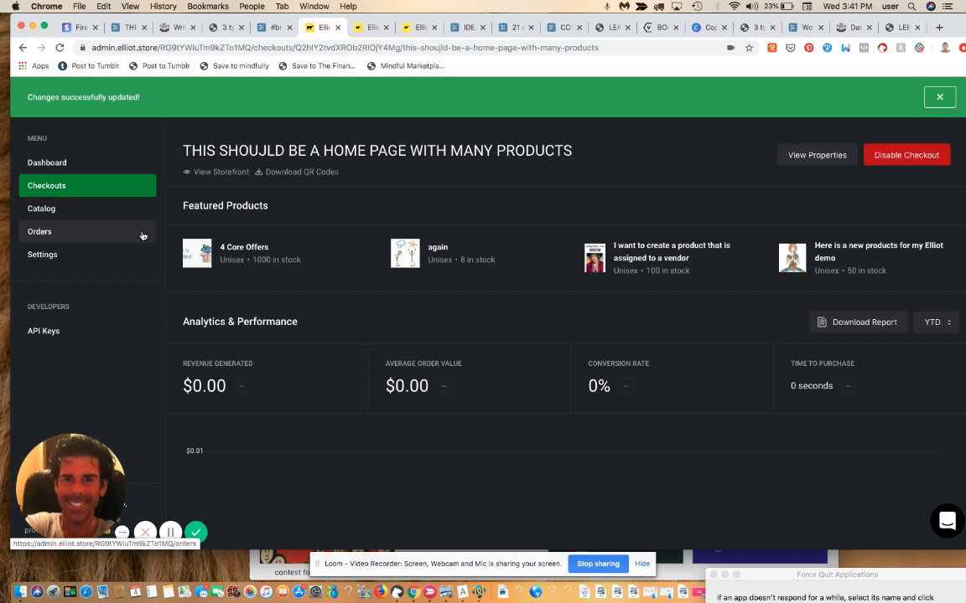
Step: In store Settings, switch the Branded Checkout menu theme to Light and scroll through the remaining settings
click(56, 261)
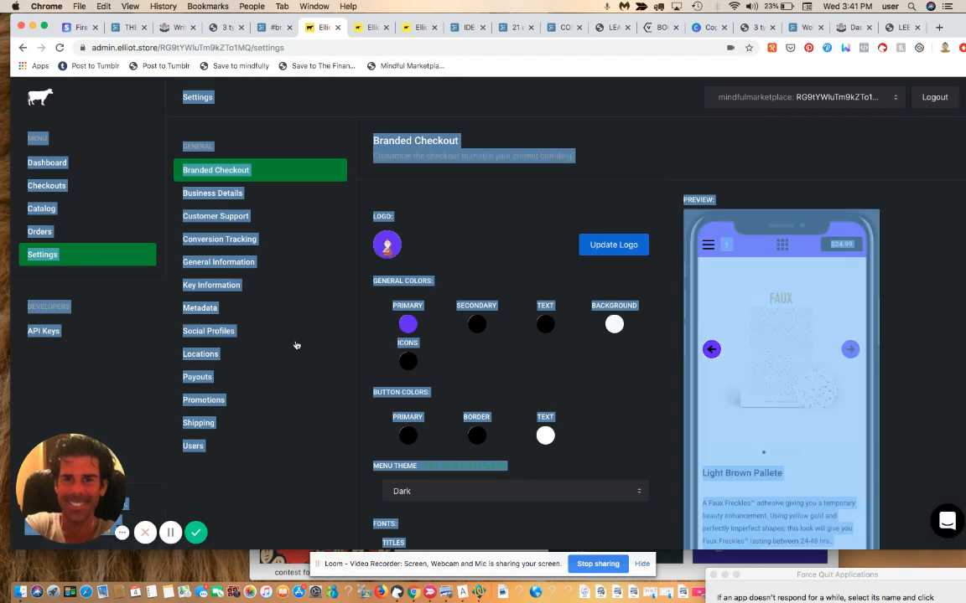
click(919, 316)
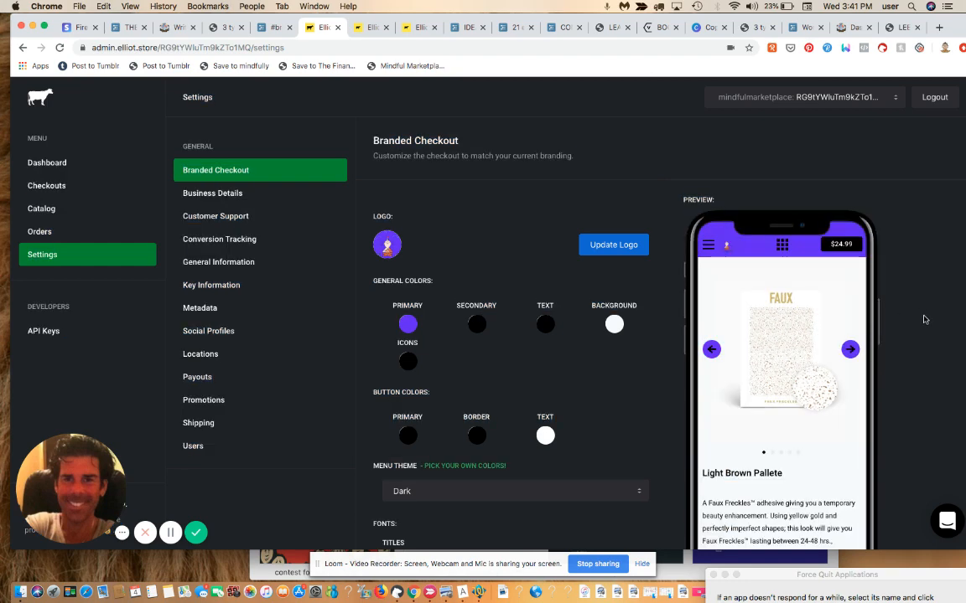
scroll(922, 317, down, 3)
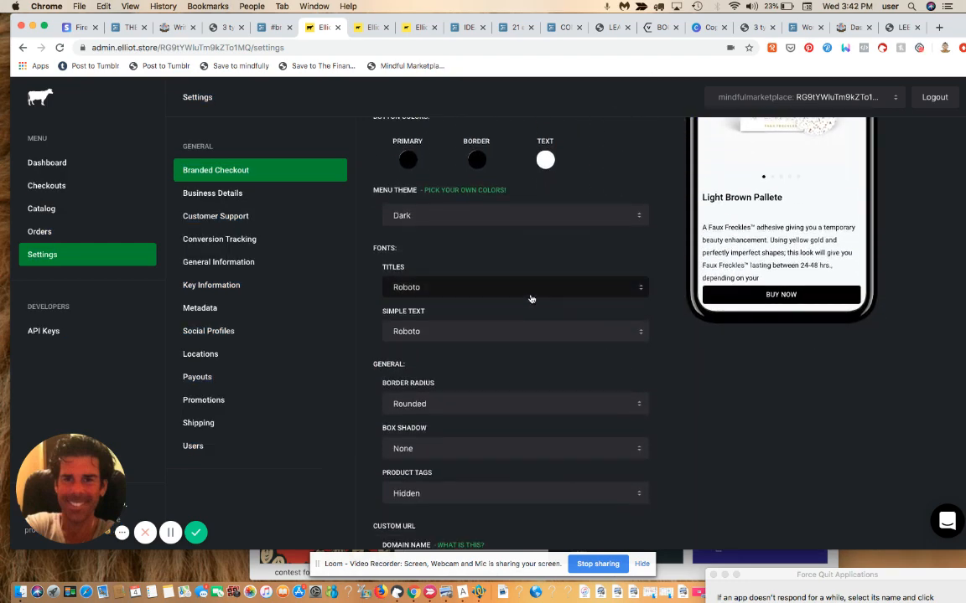
click(503, 211)
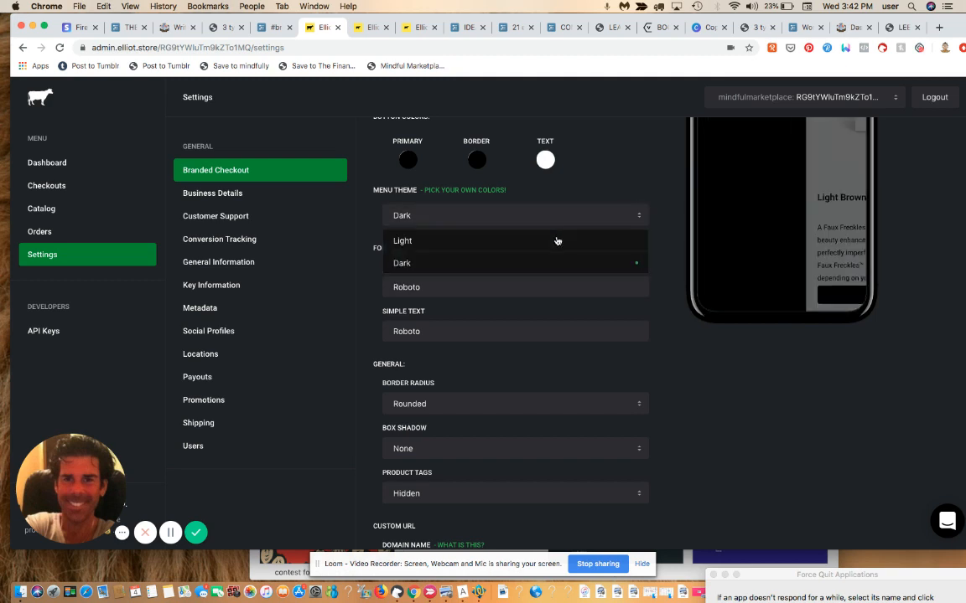
click(557, 241)
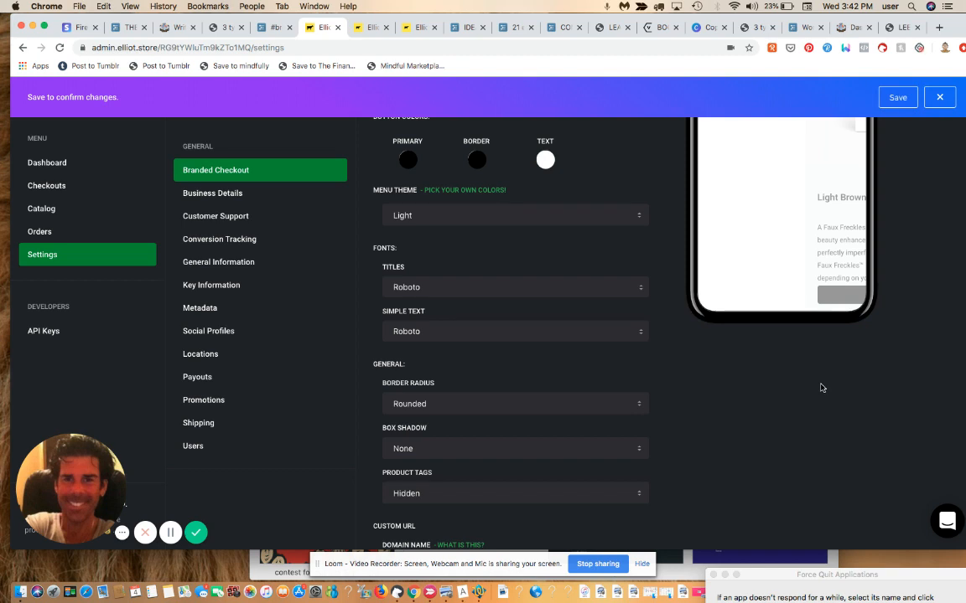
scroll(821, 388, down, 3)
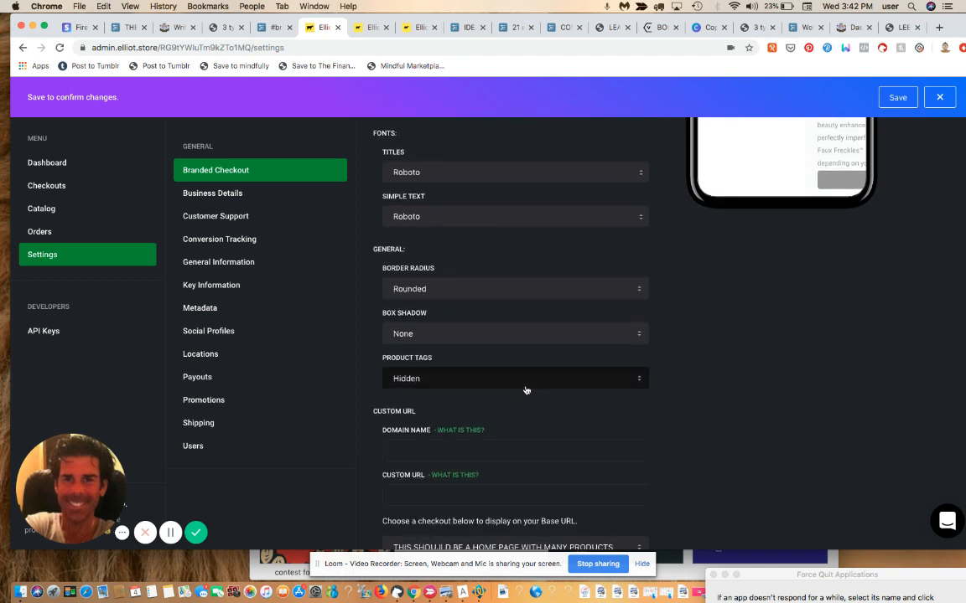
scroll(689, 317, down, 1)
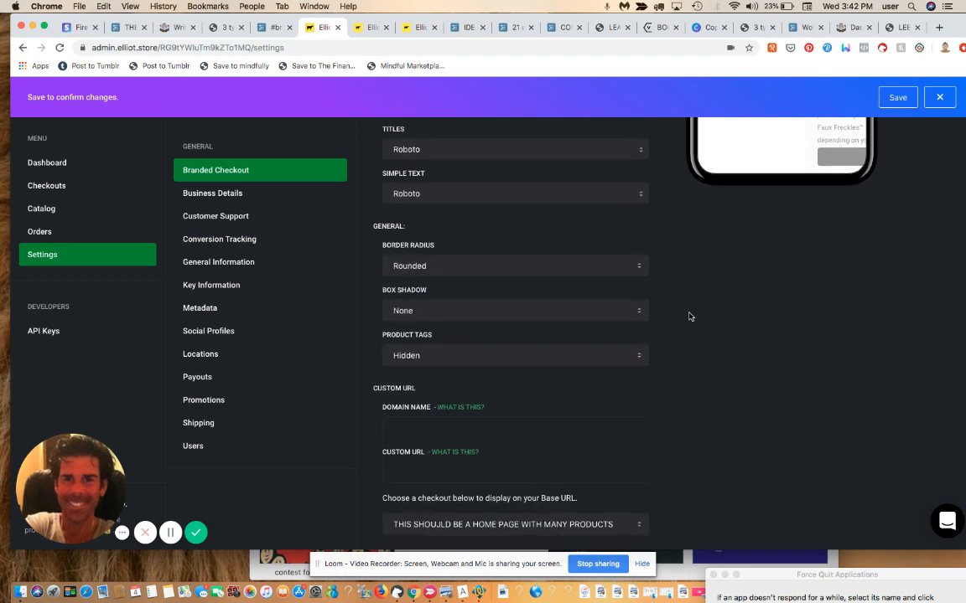
scroll(689, 317, down, 2)
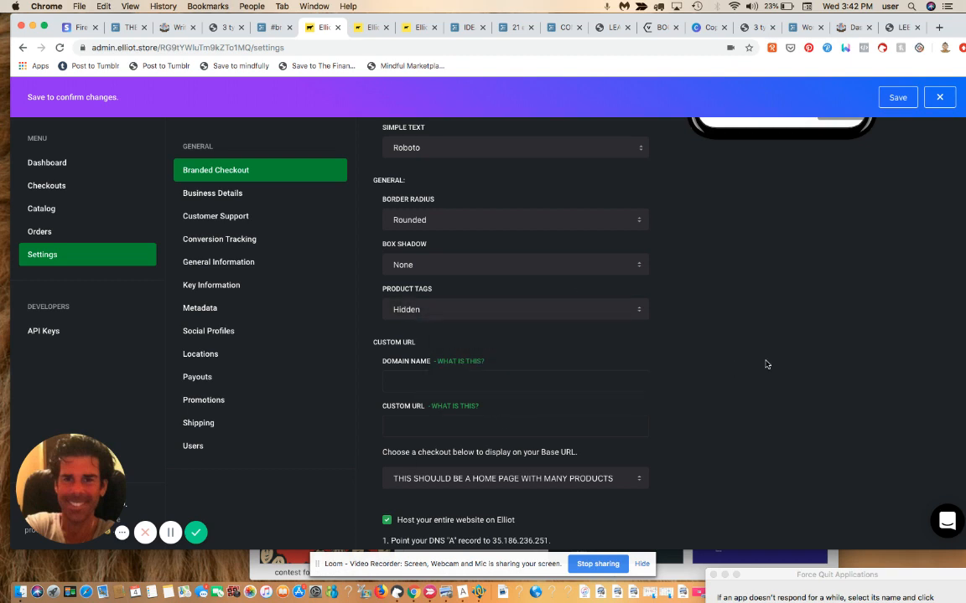
scroll(765, 364, down, 7)
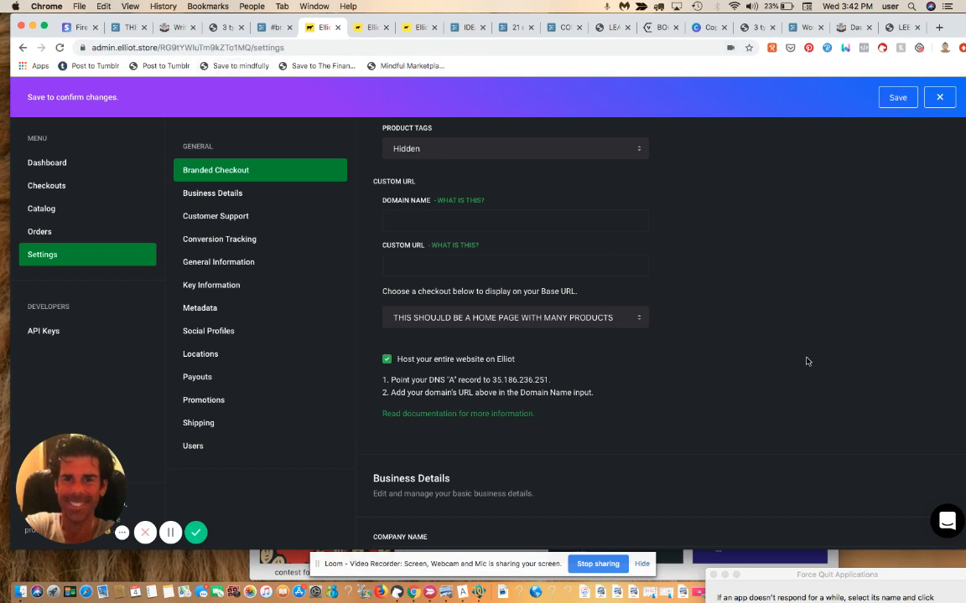
scroll(807, 361, down, 8)
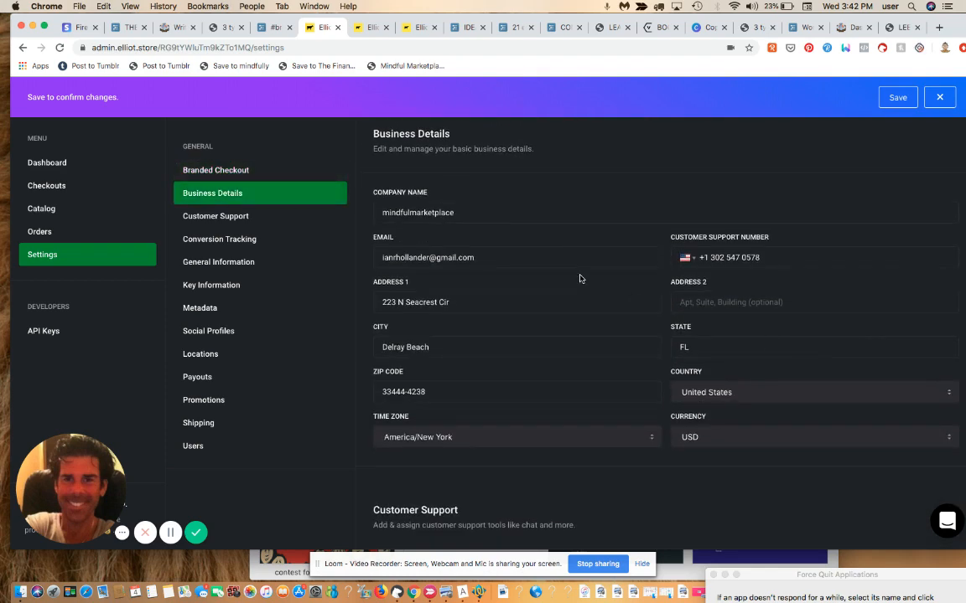
Step: View the Facebook pixel ID under Conversion Tracking
scroll(578, 276, down, 5)
scroll(579, 279, down, 9)
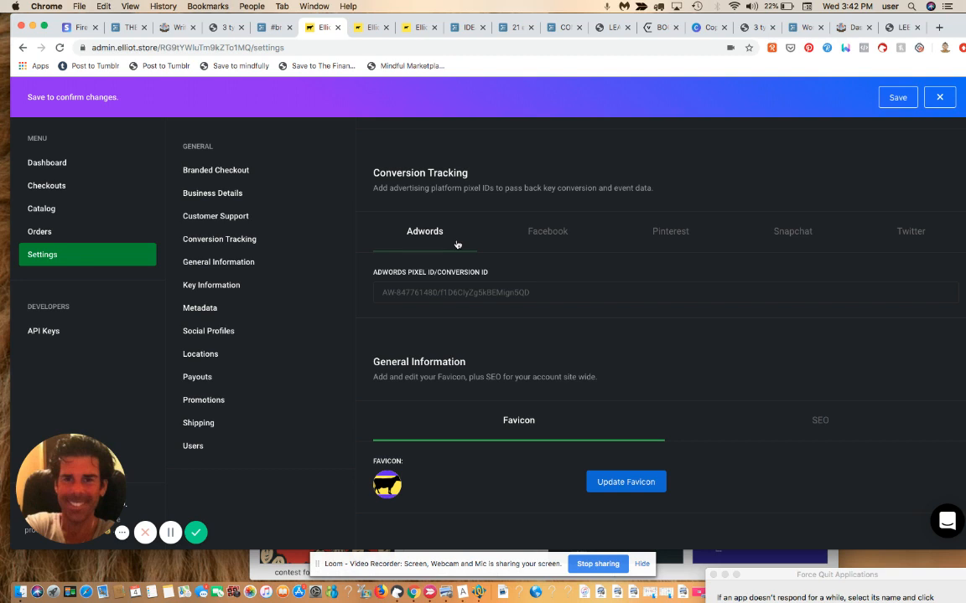
click(547, 241)
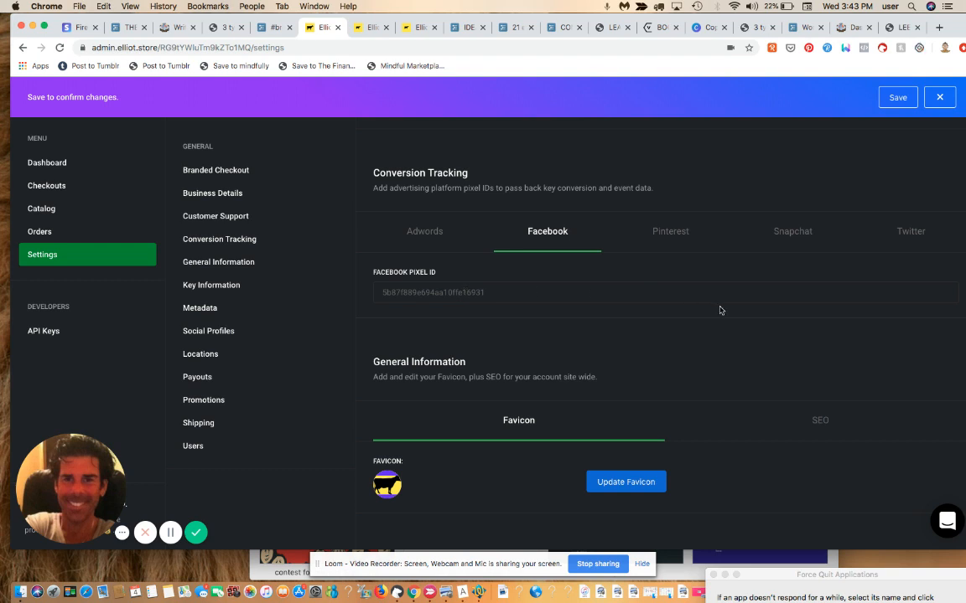
Step: Scroll down to the Users section listing the account owner and three vendors
scroll(719, 310, down, 5)
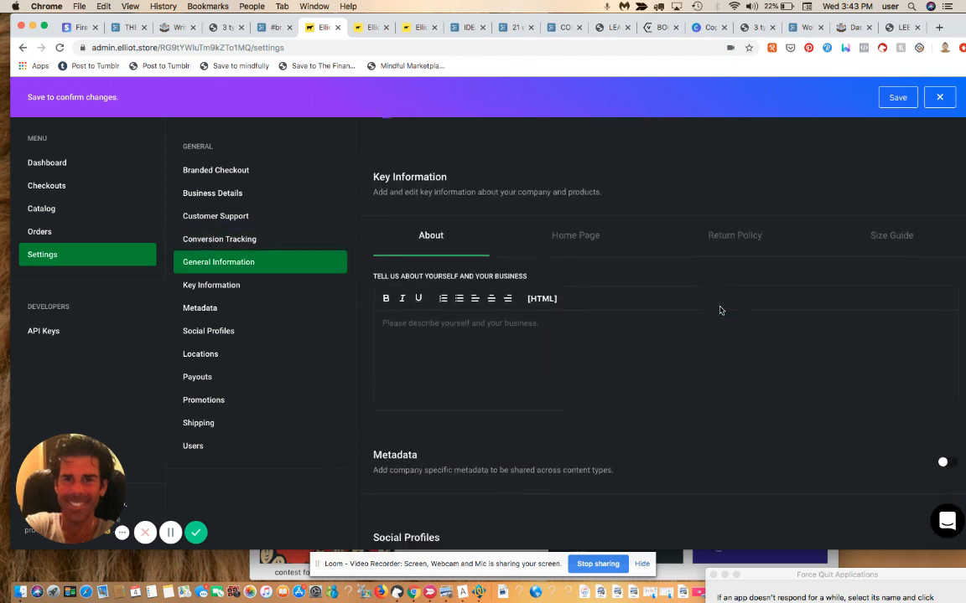
scroll(719, 310, down, 5)
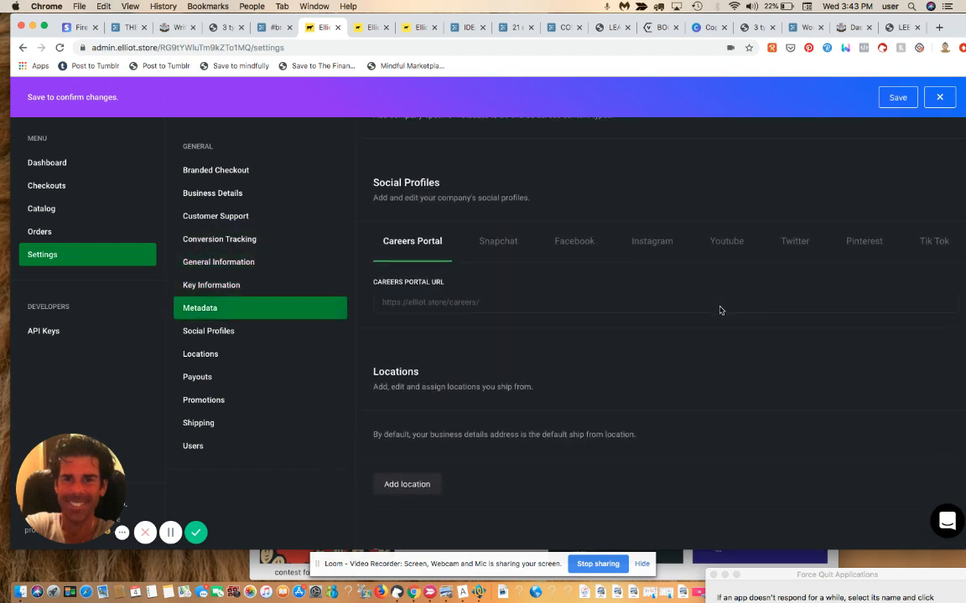
scroll(719, 310, down, 5)
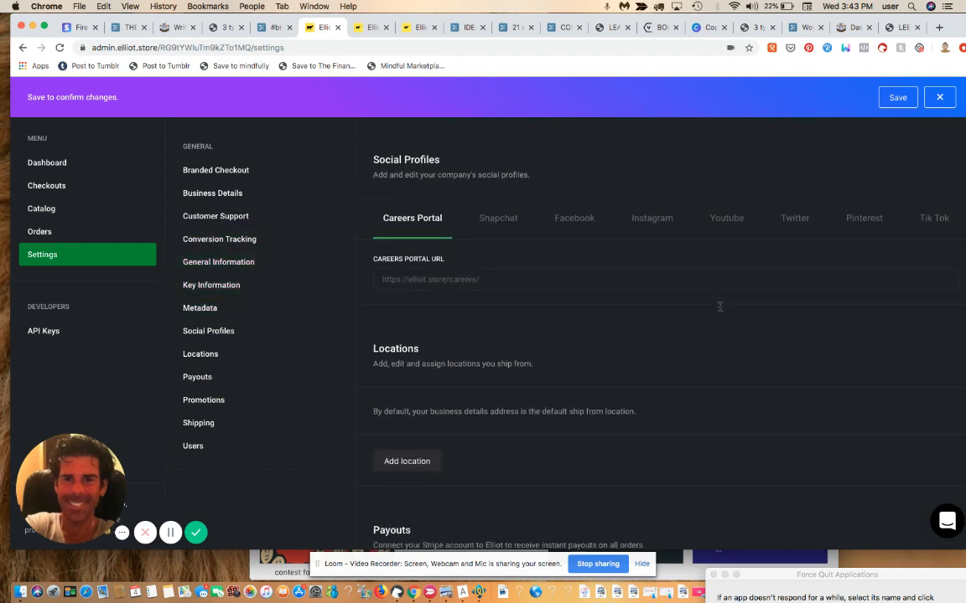
scroll(720, 310, down, 3)
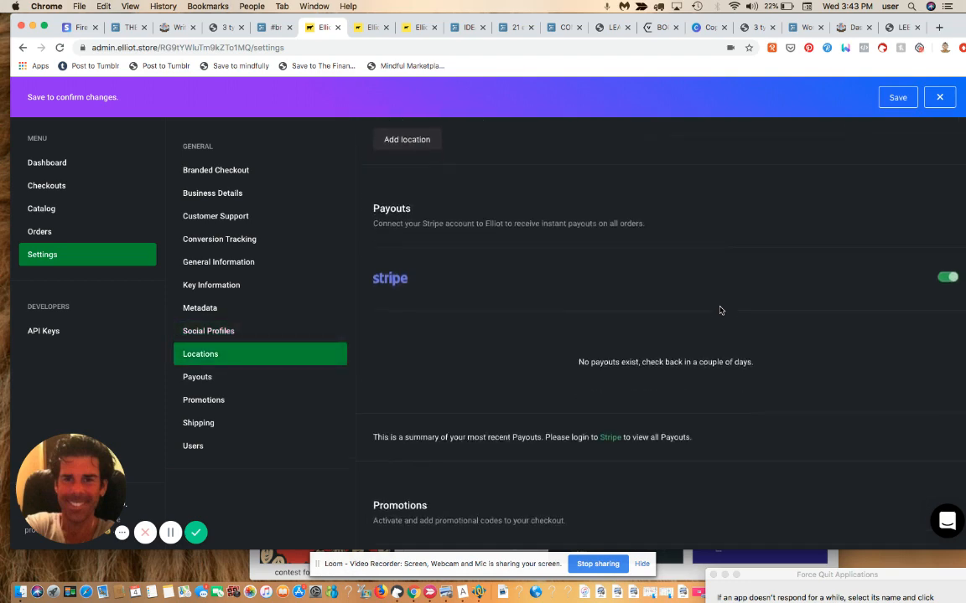
scroll(720, 310, down, 10)
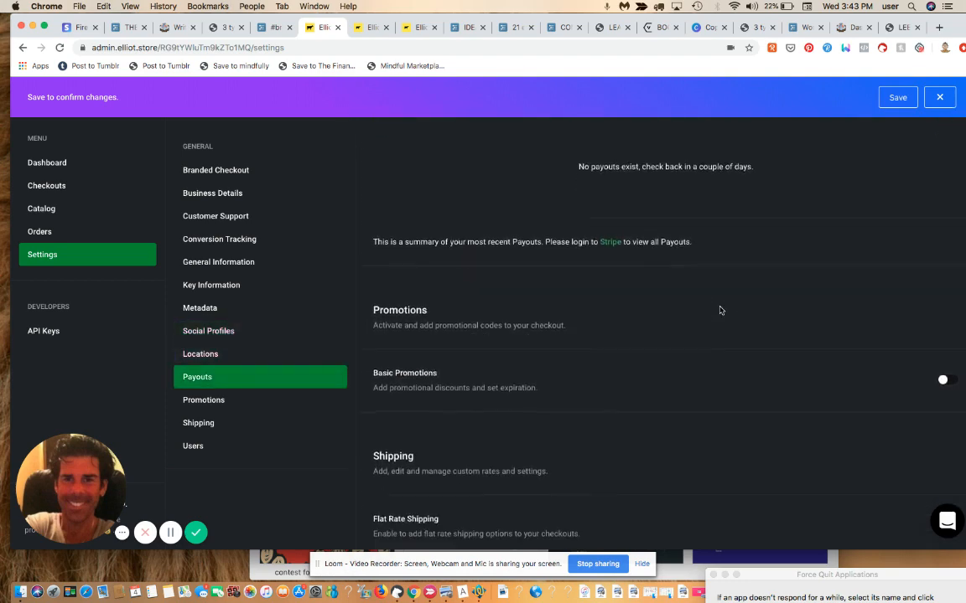
scroll(719, 310, down, 4)
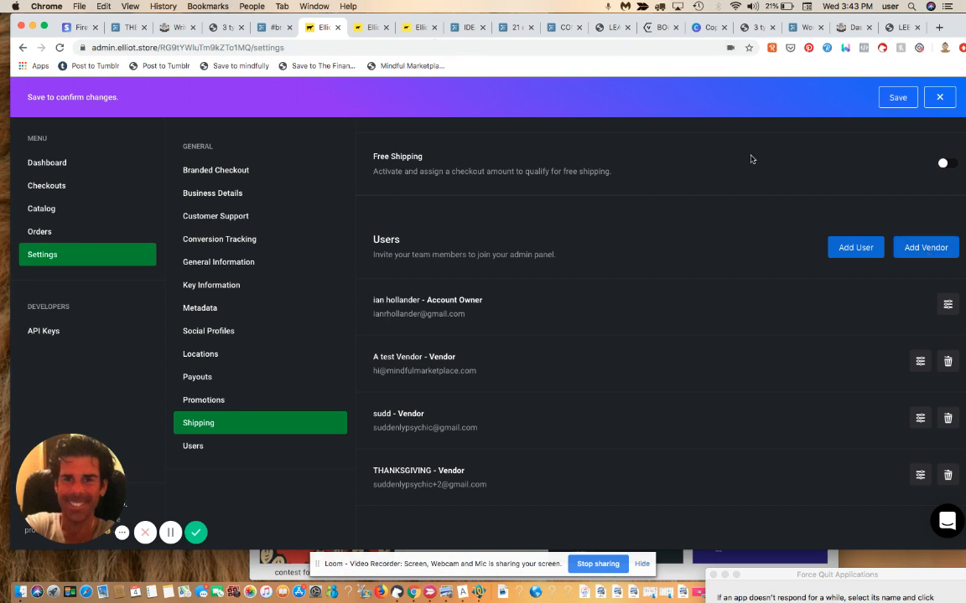
Step: Open the Add Vendor form
click(927, 247)
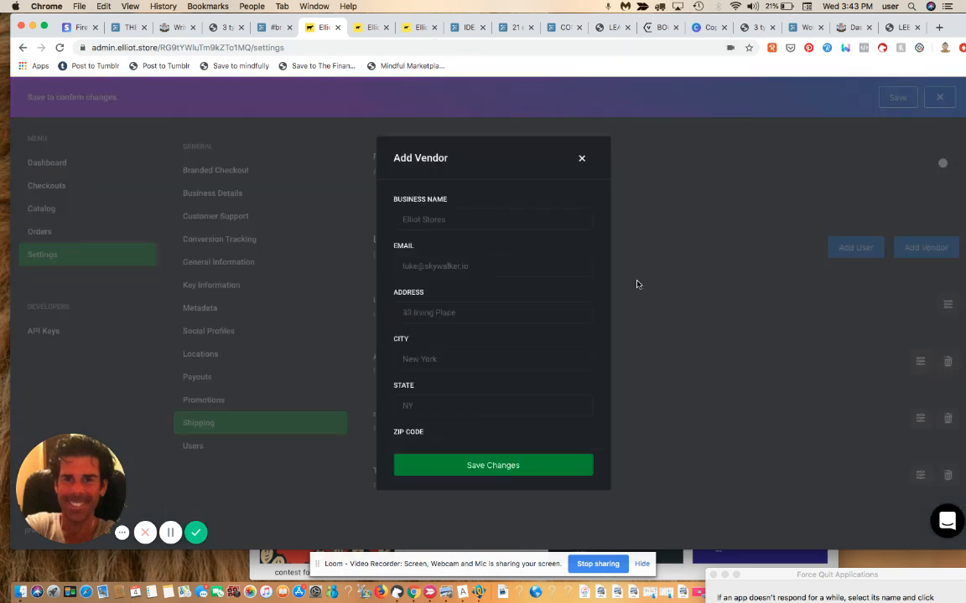
click(581, 158)
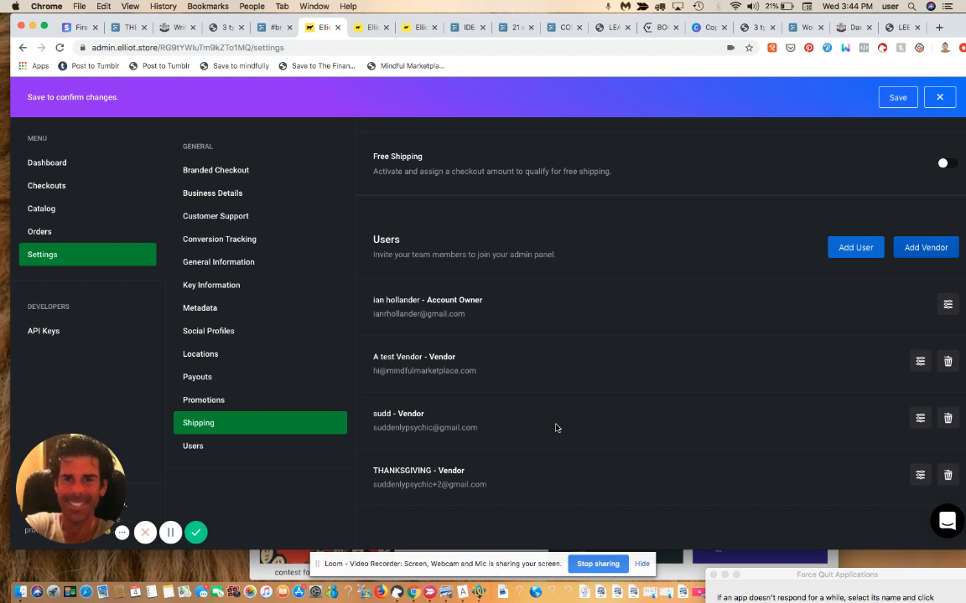
click(925, 248)
click(501, 221)
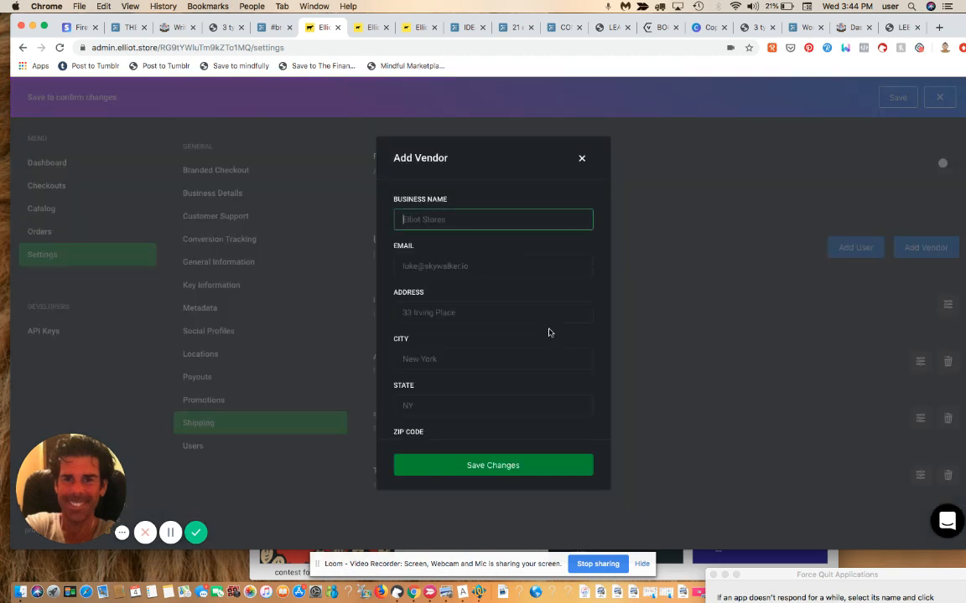
click(552, 373)
click(555, 377)
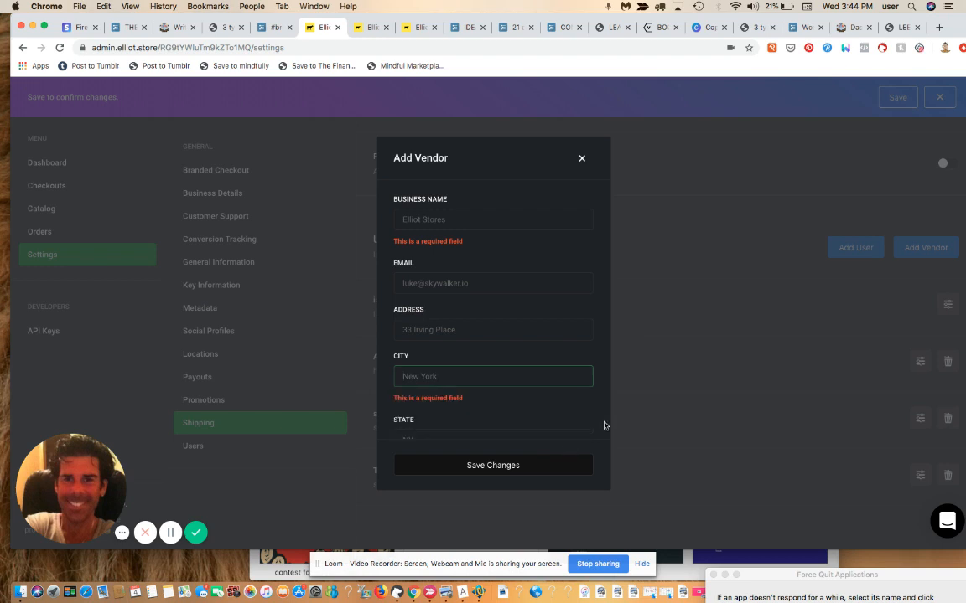
scroll(604, 426, down, 3)
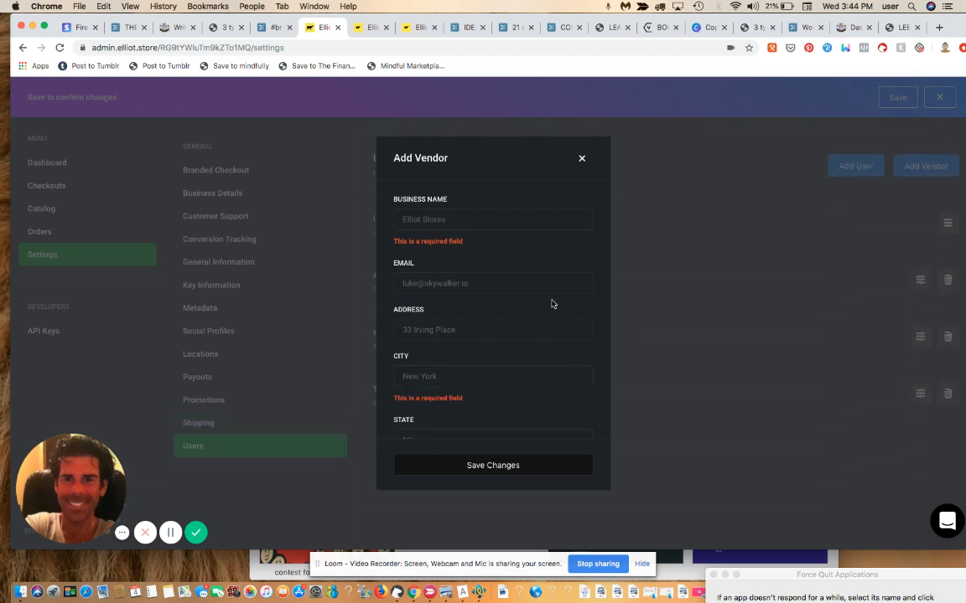
Step: Enter 'A test vendor for youtube video' as the vendor's business name
click(500, 222)
text(A t)
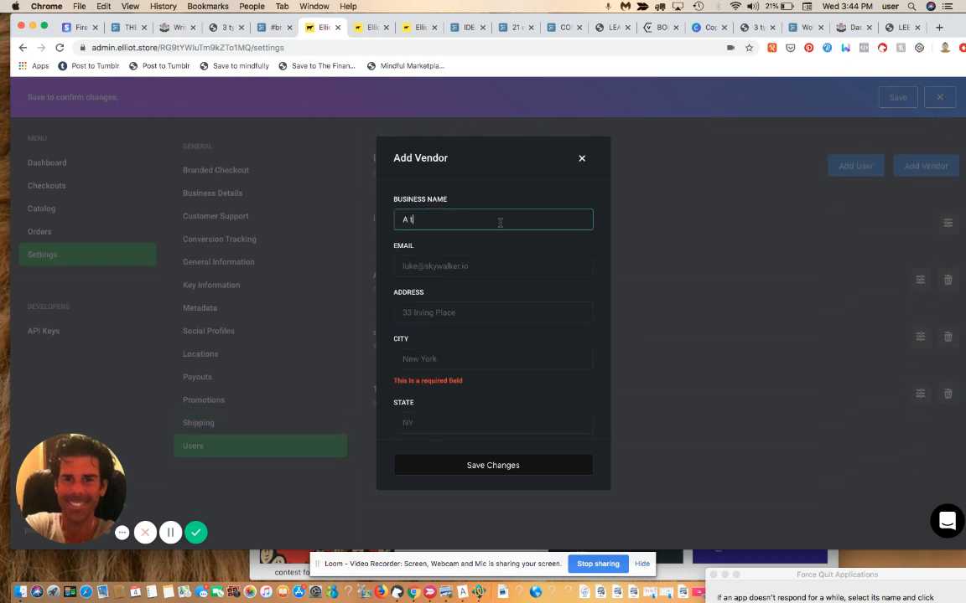
text(est vendo)
key(BackSpace)
key(BackSpace)
text(ndor for youtube video)
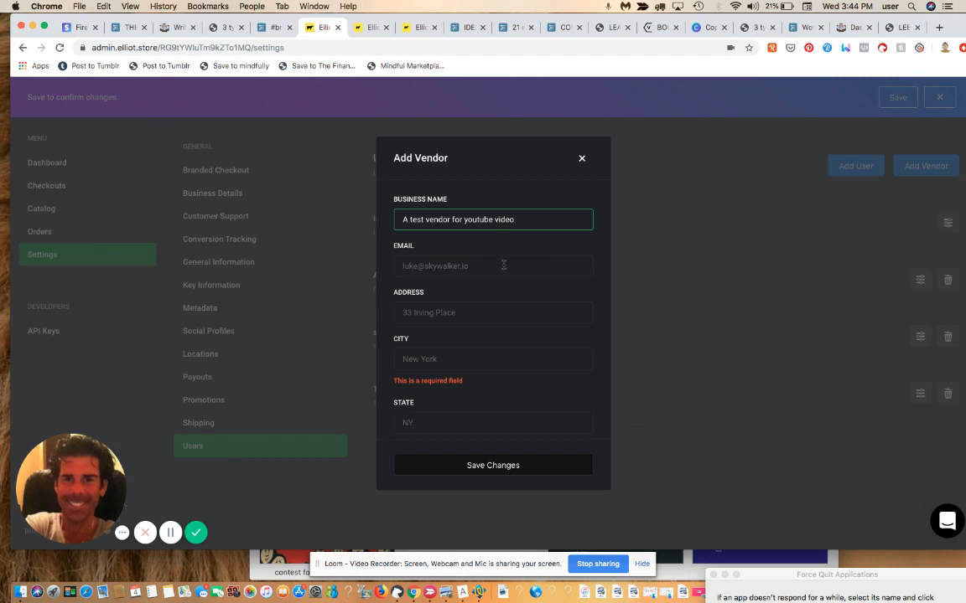
Step: Fill in the vendor's e-mail address and street address
click(503, 266)
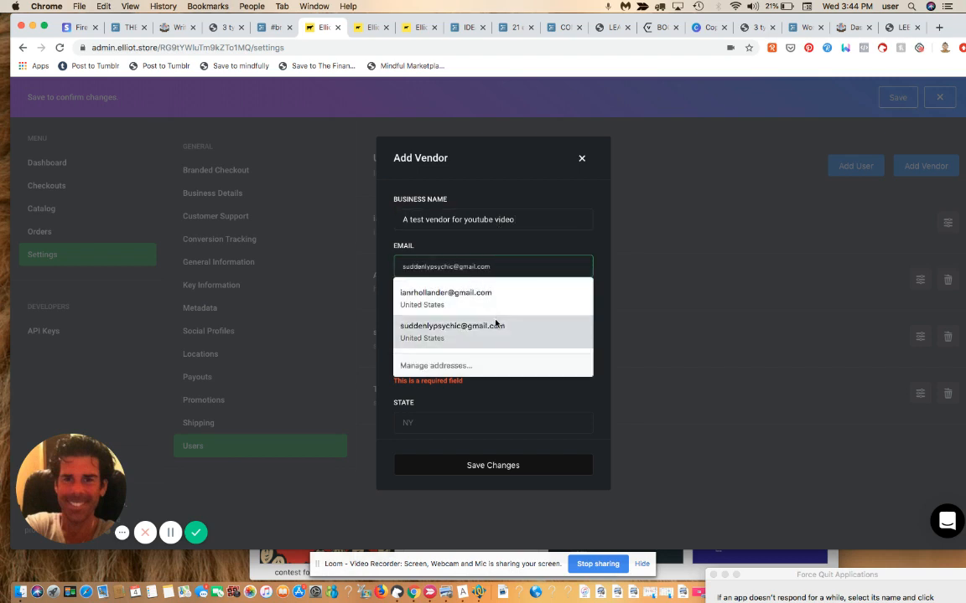
click(491, 300)
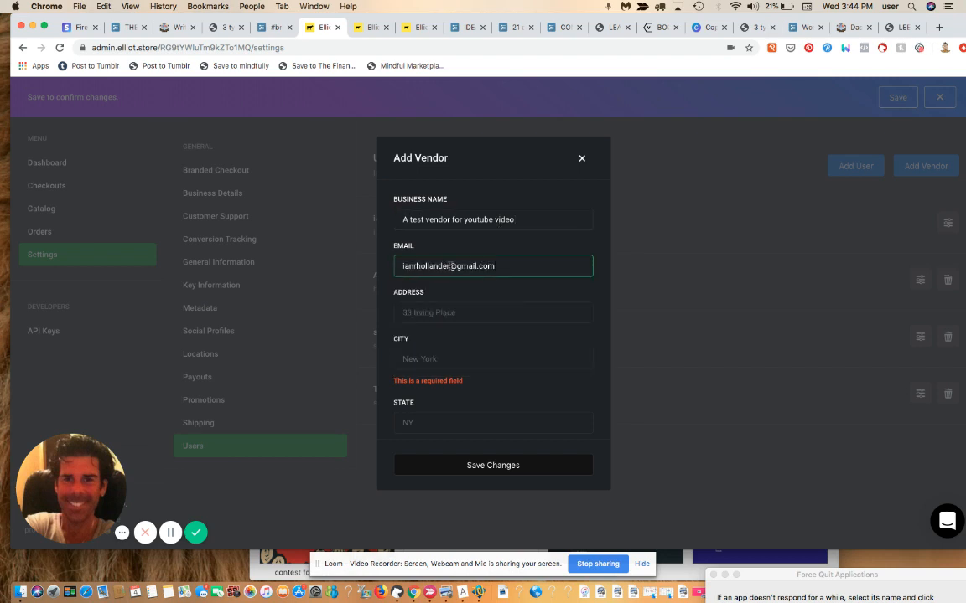
click(451, 265)
text(+10)
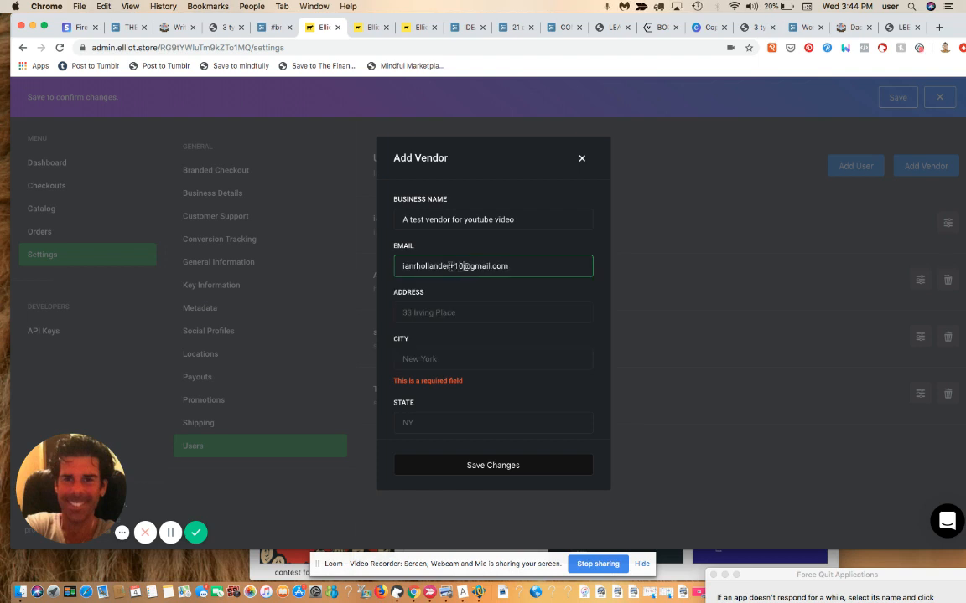
click(442, 314)
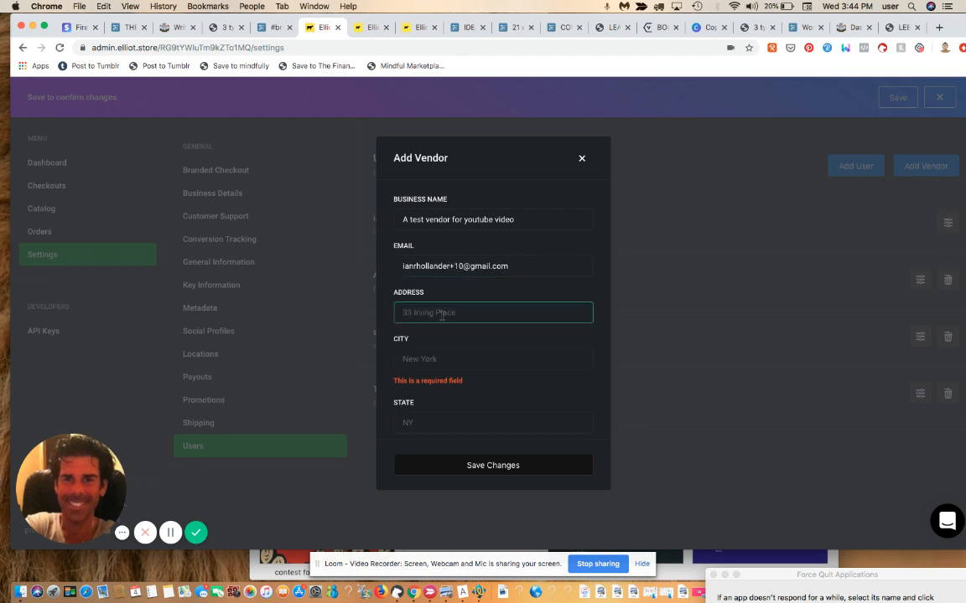
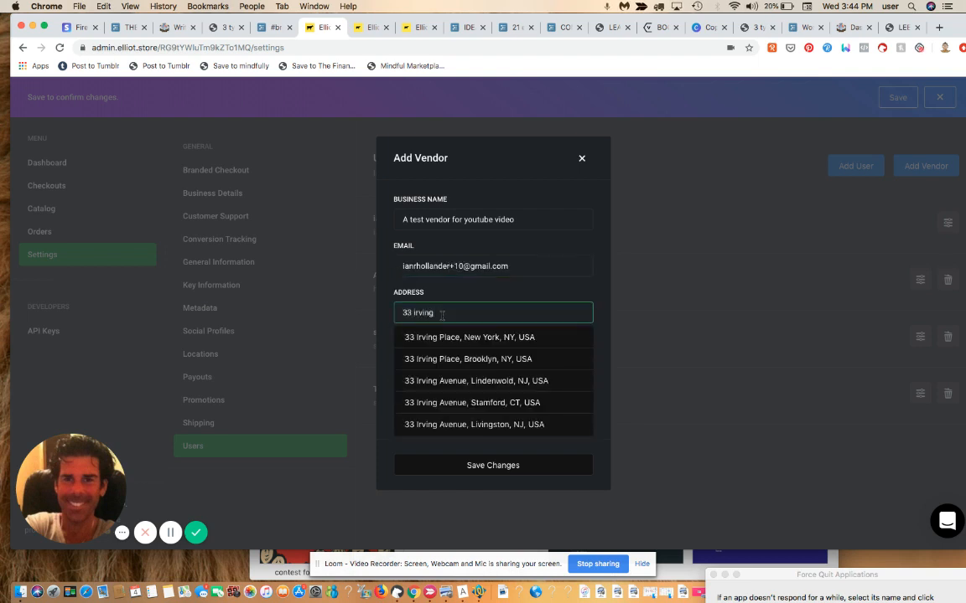
click(502, 358)
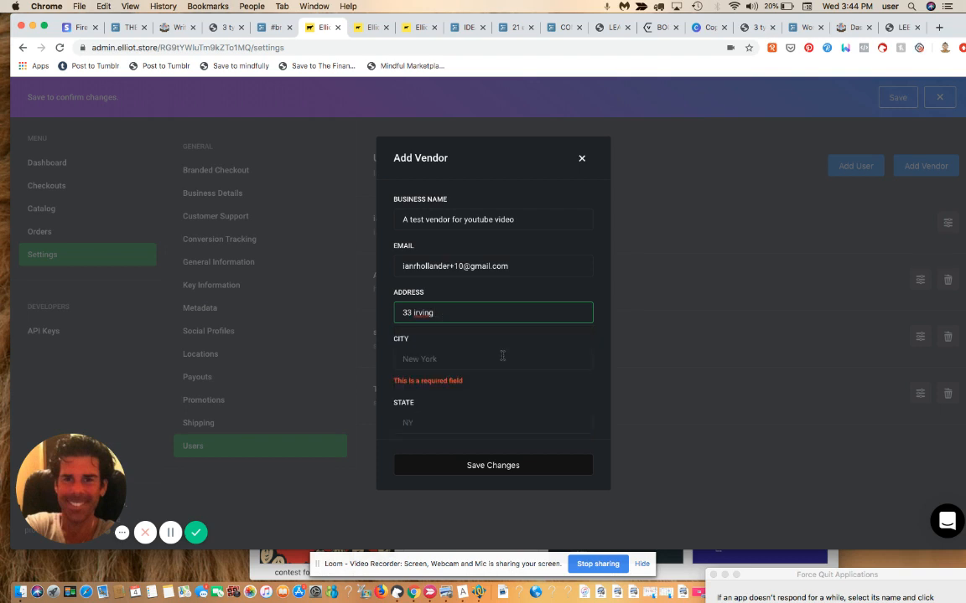
click(603, 430)
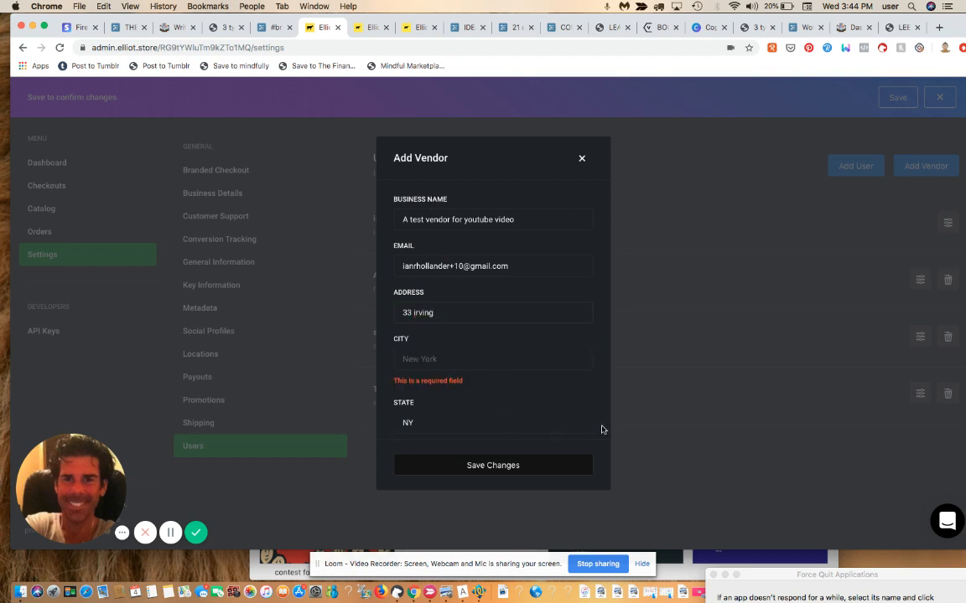
Step: Set the vendor's city to New York, NY and the commission to 25%
click(554, 356)
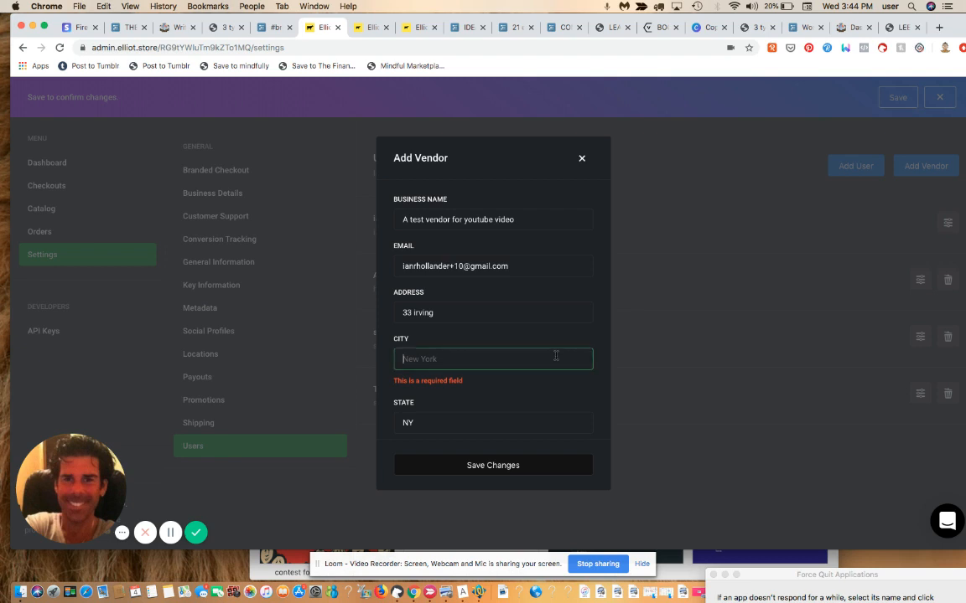
text(New Y)
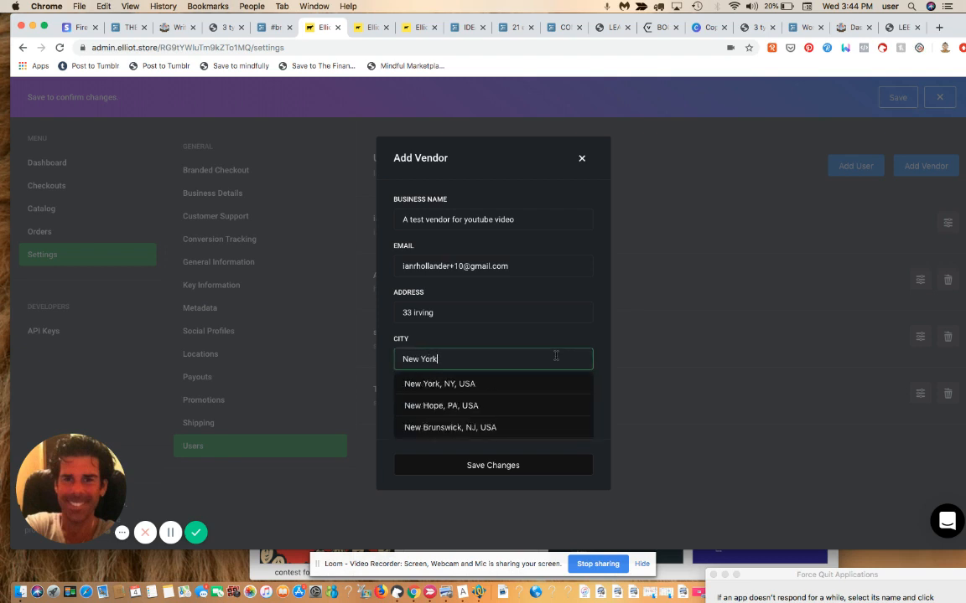
text(ork)
click(525, 384)
drag(582, 336, 582, 415)
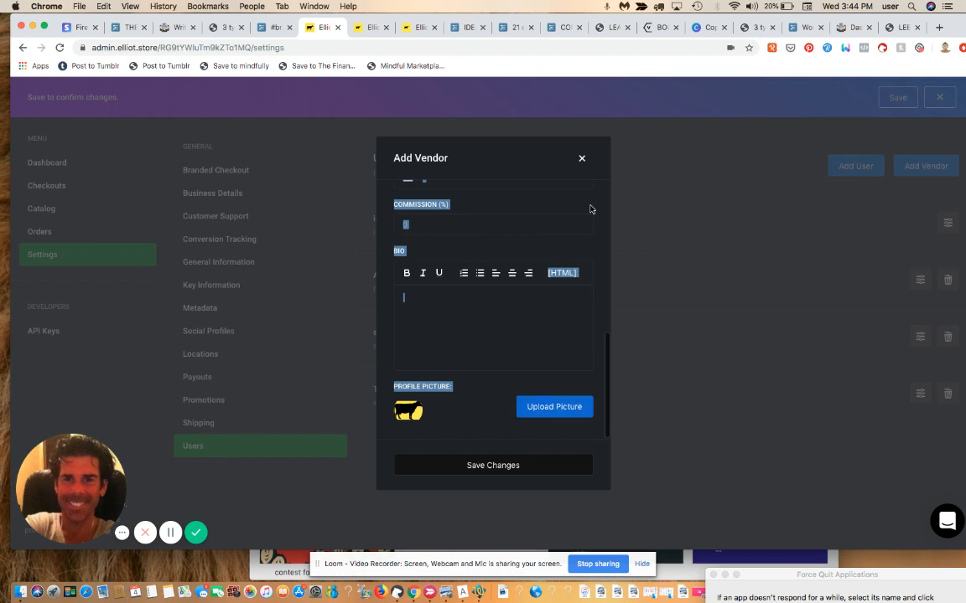
click(534, 225)
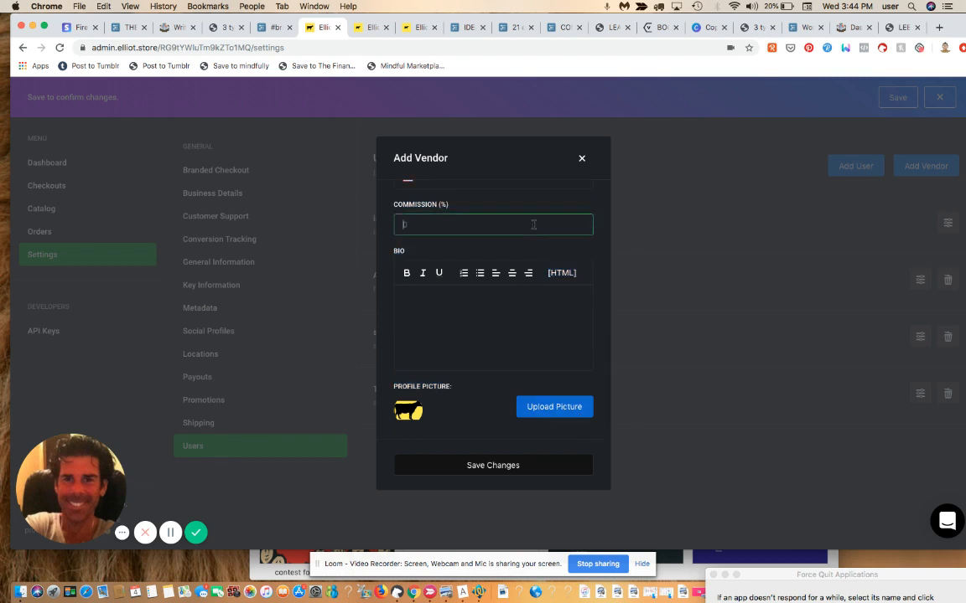
text(25)
click(571, 199)
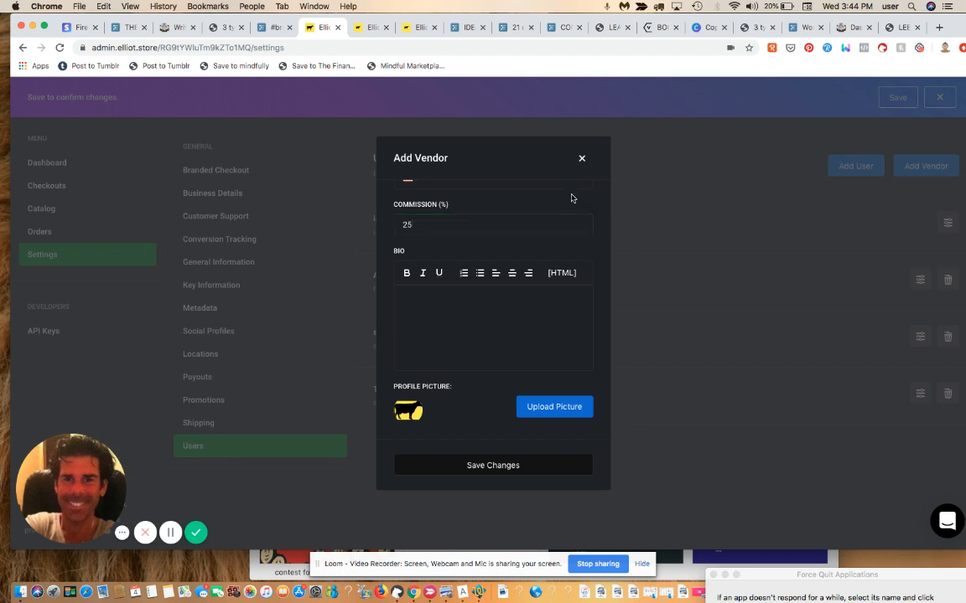
scroll(572, 198, up, 1)
Step: Enter the vendor's phone number and the bio 'this is the vendor bio info.'
scroll(549, 235, up, 5)
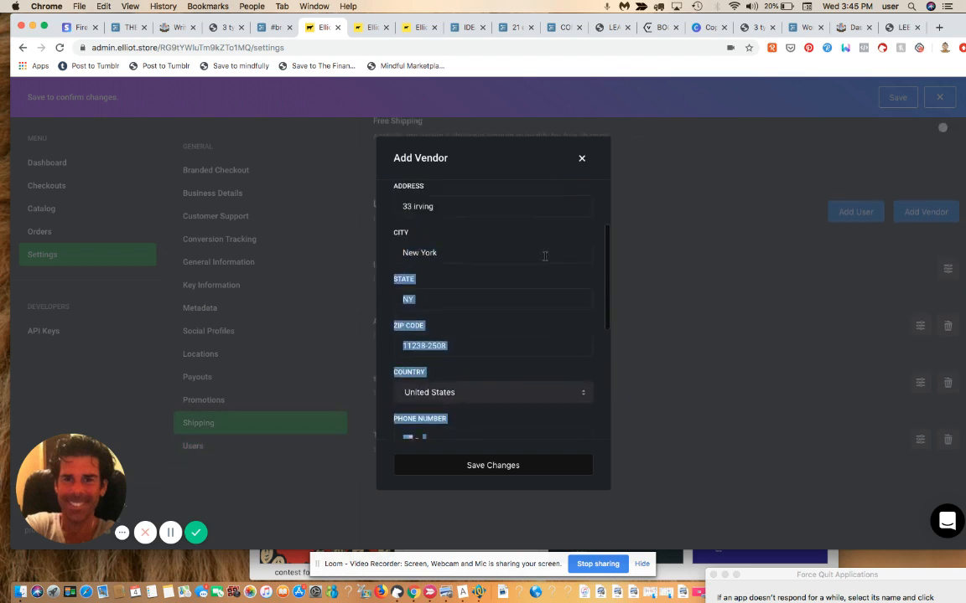
scroll(553, 423, down, 5)
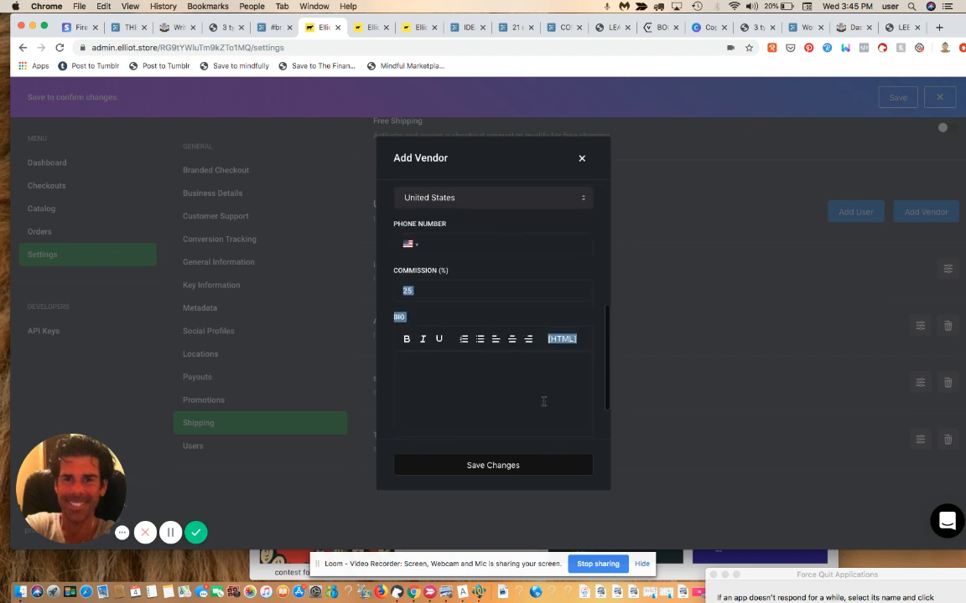
click(492, 243)
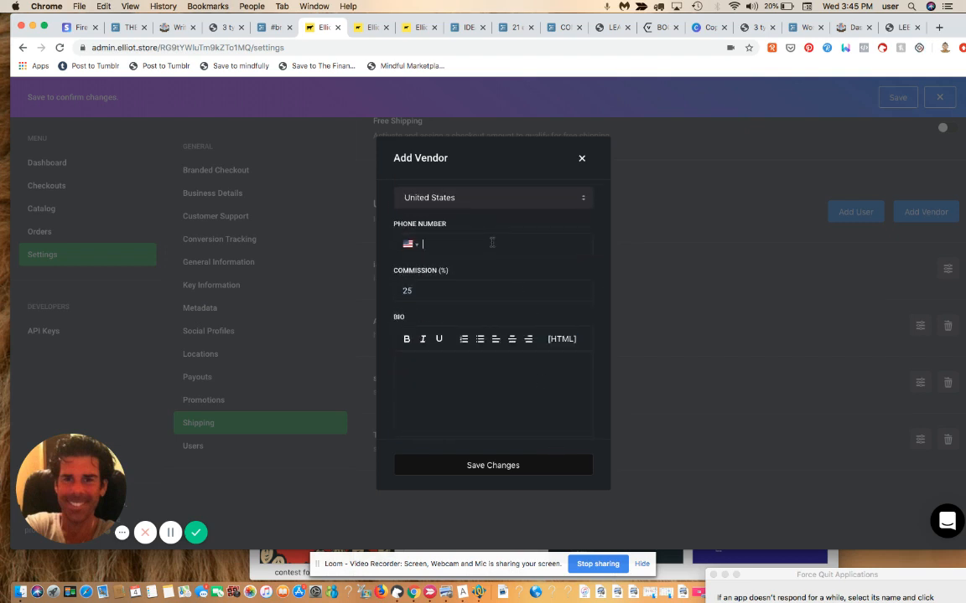
text(555) )
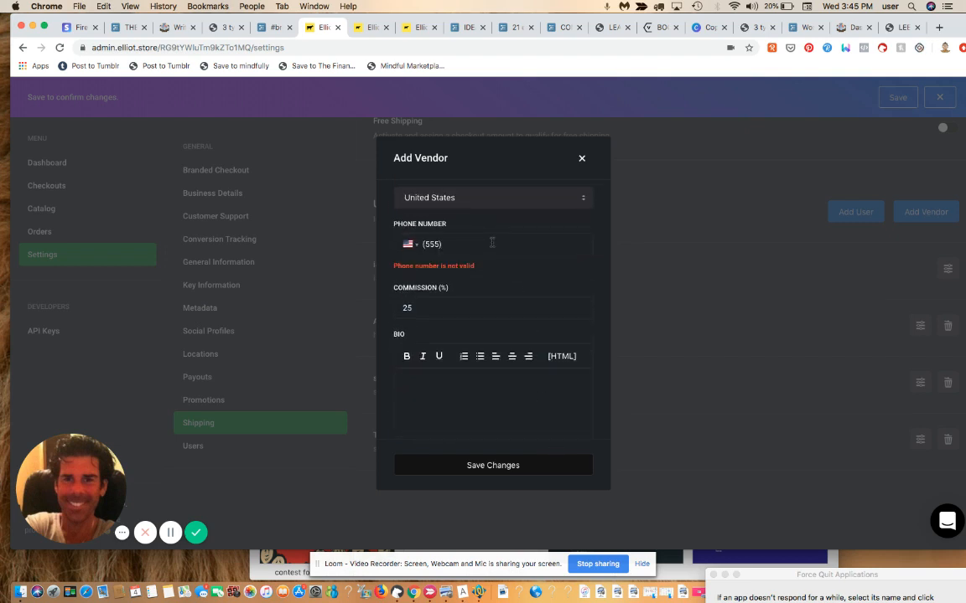
text(987-5643)
click(475, 392)
text(this is the vendor bio infor)
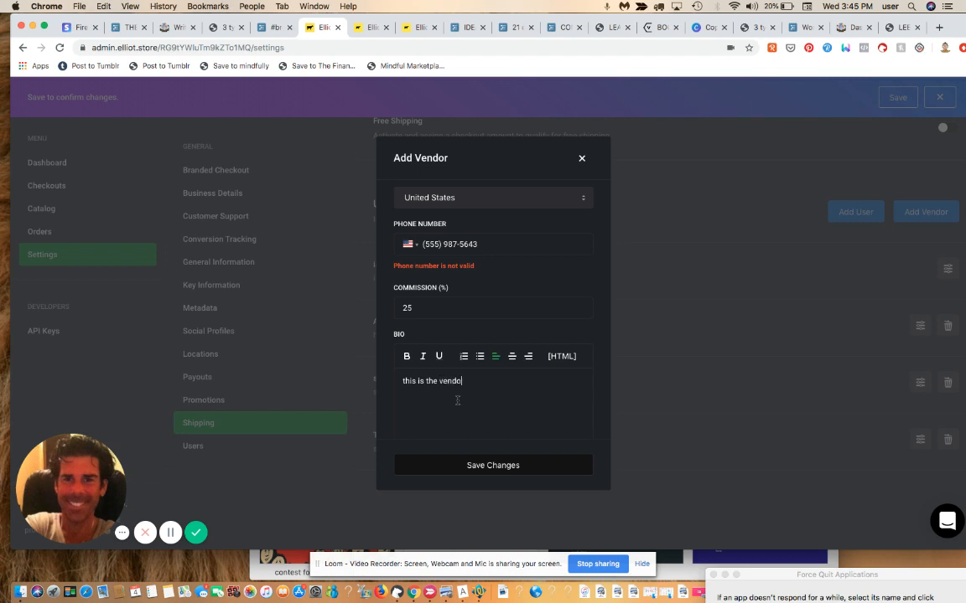
key(BackSpace)
text(.)
Step: Correct the phone number's digits and save the new vendor
click(424, 243)
key(BackSpace)
key(BackSpace)
key(BackSpace)
text(765)
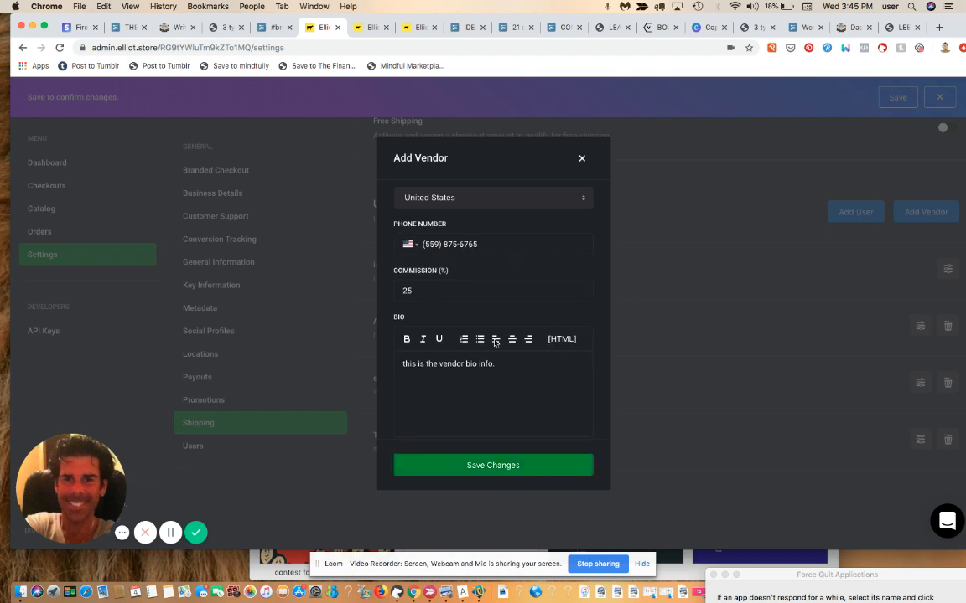
click(514, 466)
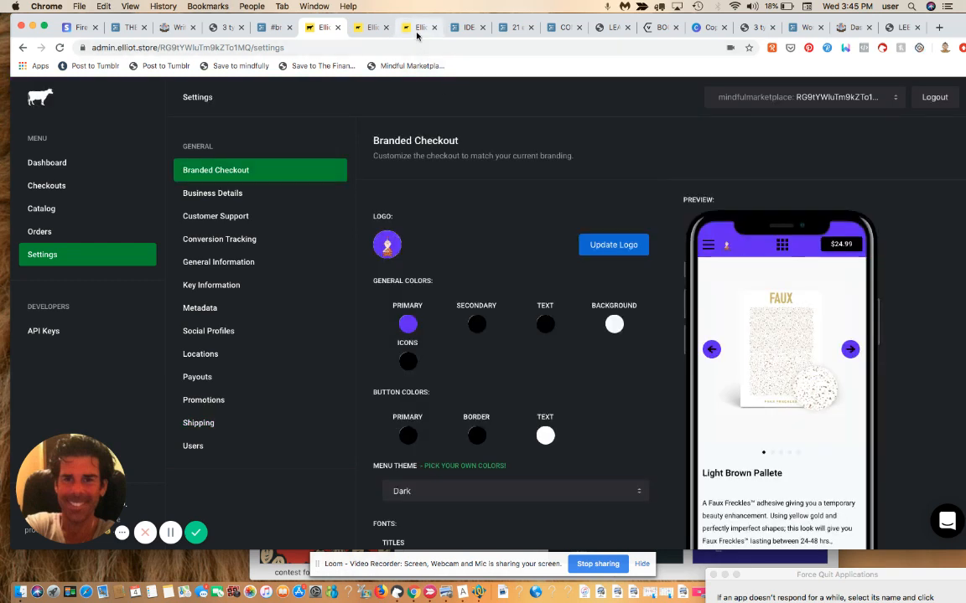
Step: Change the Branded Checkout primary colour from purple to near-black 0E0819 and save
click(408, 324)
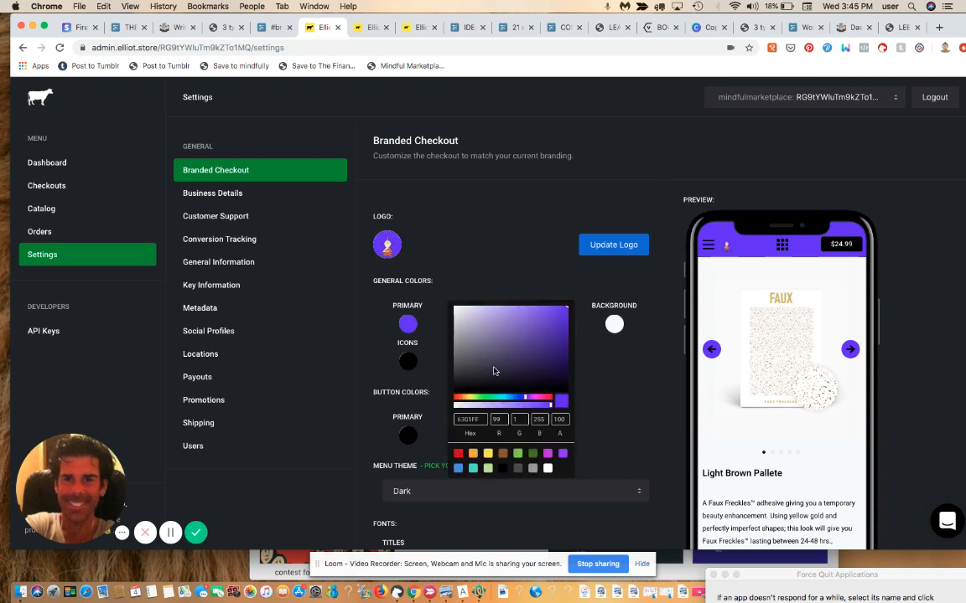
drag(493, 371, 531, 383)
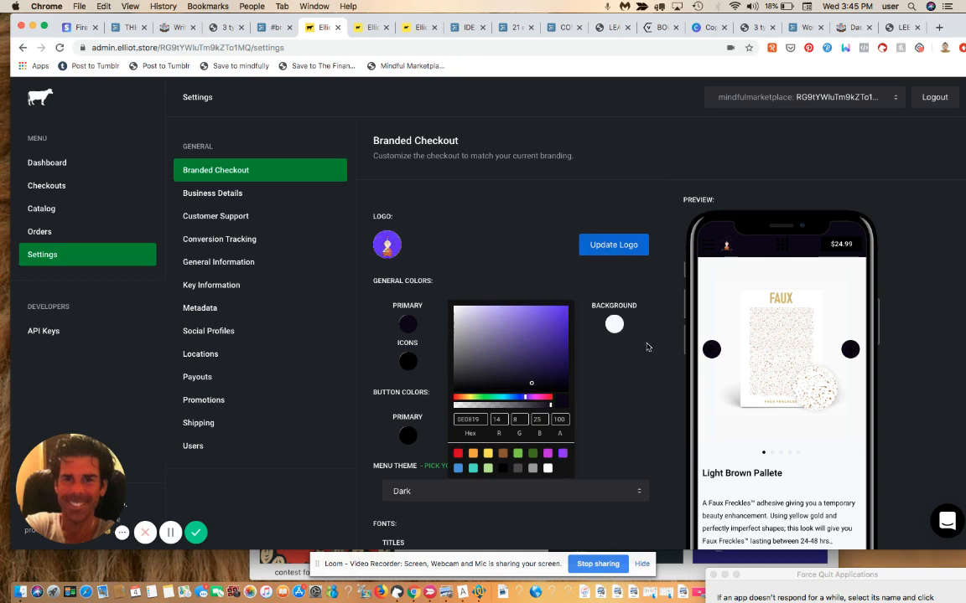
click(545, 217)
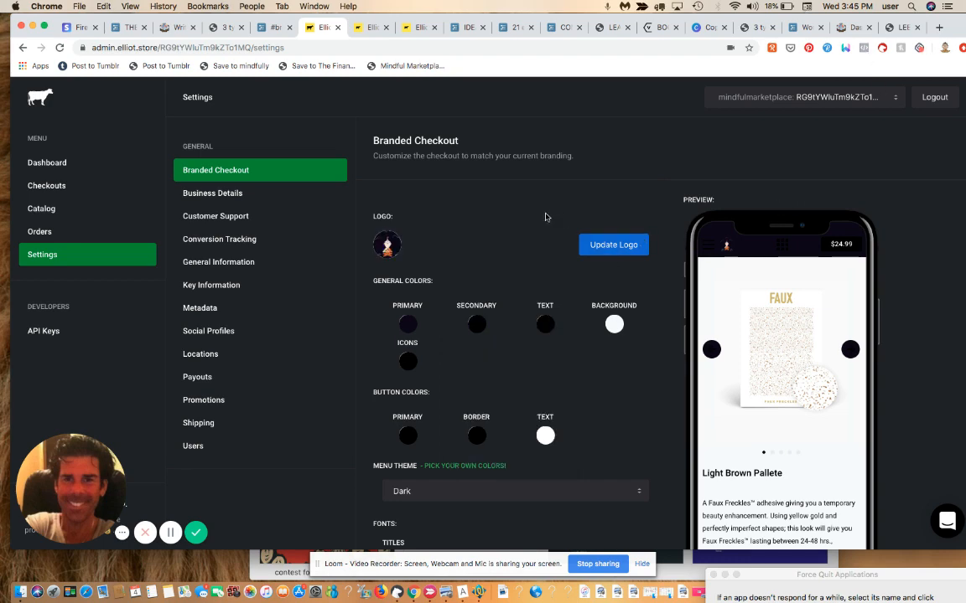
scroll(545, 217, down, 10)
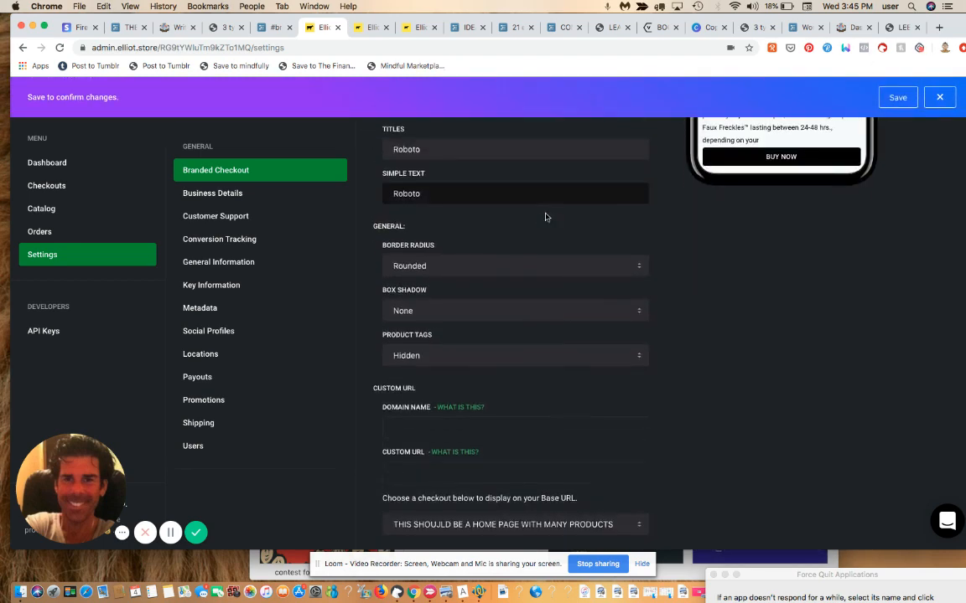
scroll(545, 217, down, 1)
click(897, 98)
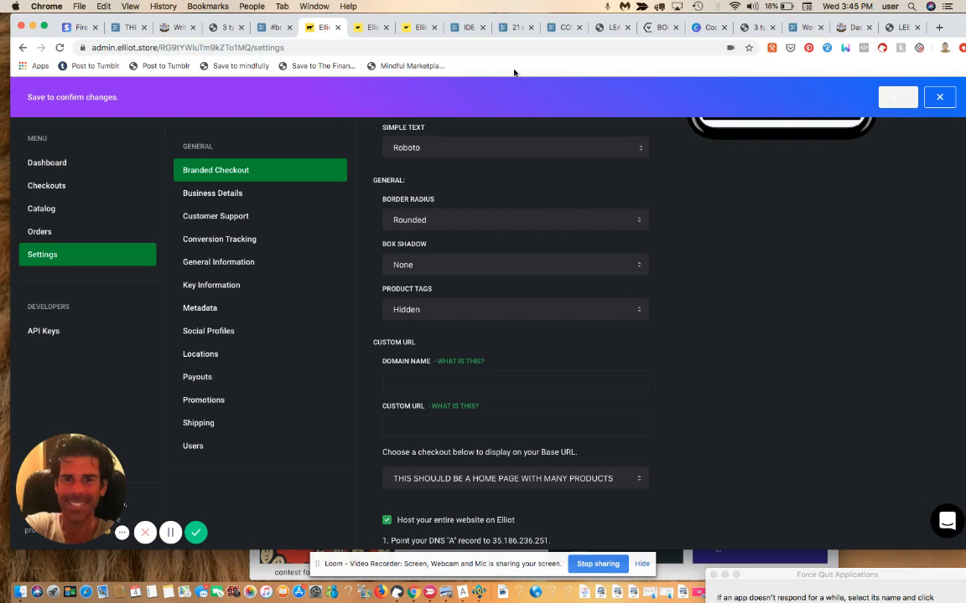
Step: From the Elliot Checkout tab, navigate to shoplatinx.com
click(424, 31)
click(404, 45)
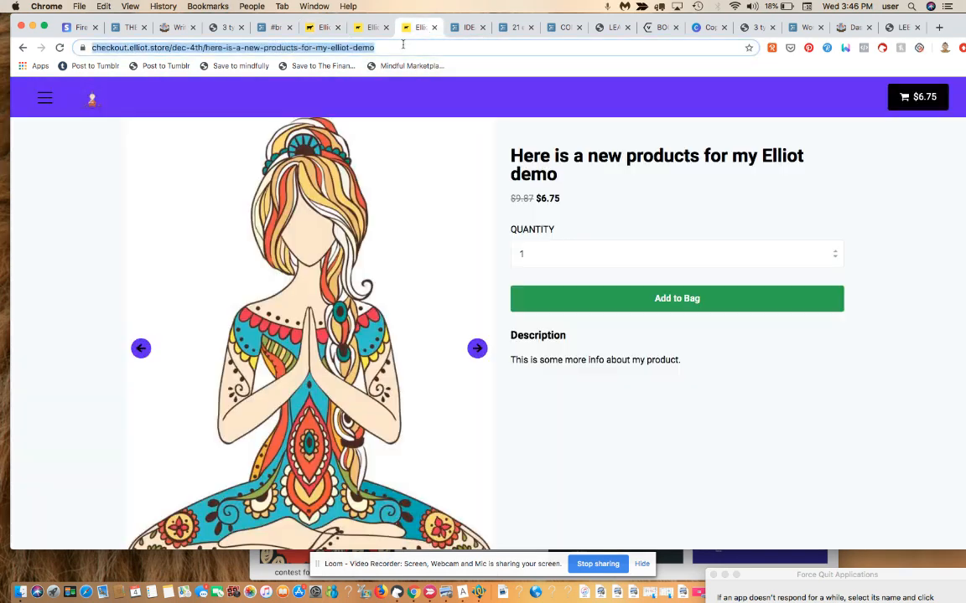
text(ssho)
key(BackSpace)
key(BackSpace)
key(BackSpace)
key(BackSpace)
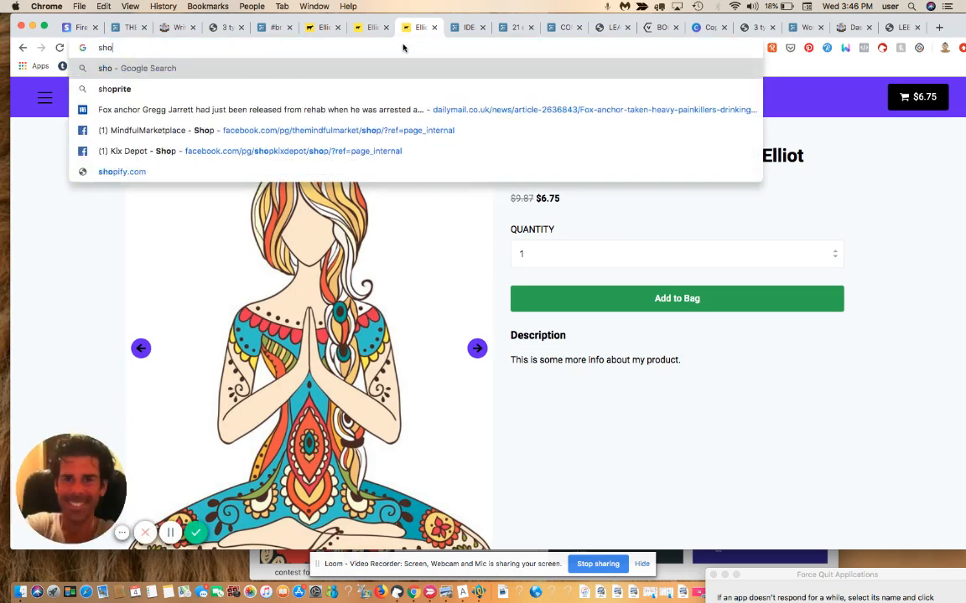
text(shopla)
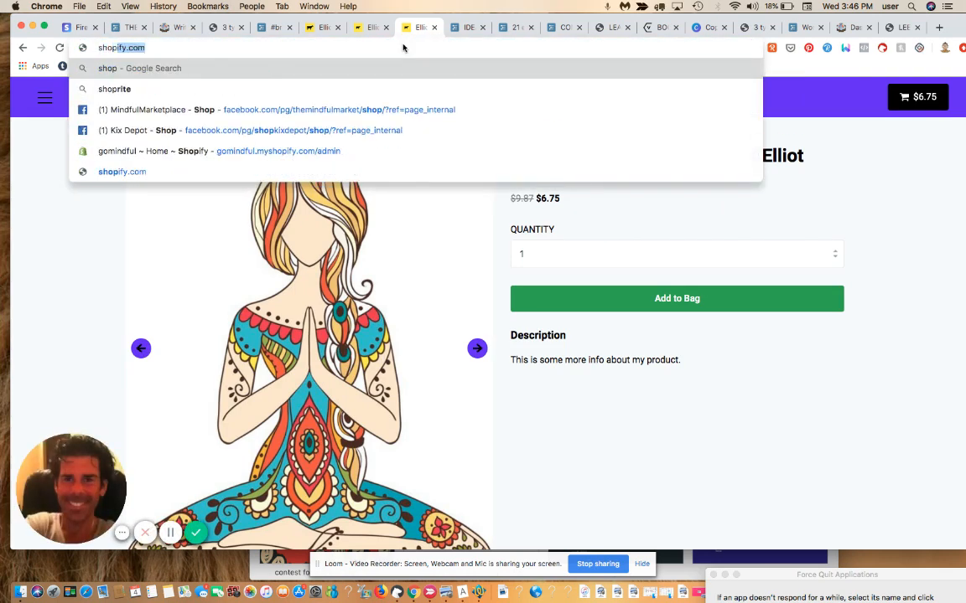
key(BackSpace)
key(BackSpace)
key(BackSpace)
key(BackSpace)
key(BackSpace)
key(BackSpace)
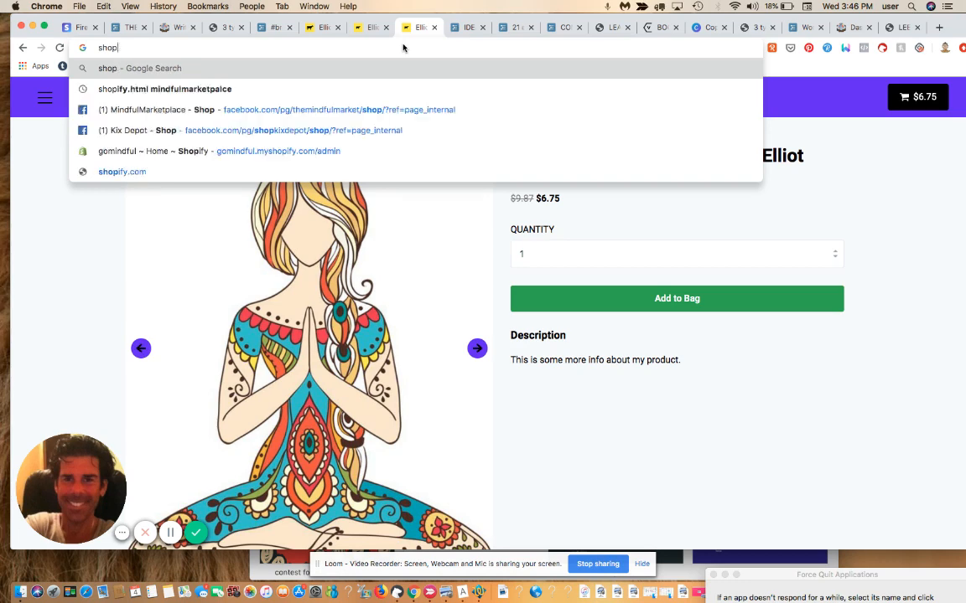
text(latinx)
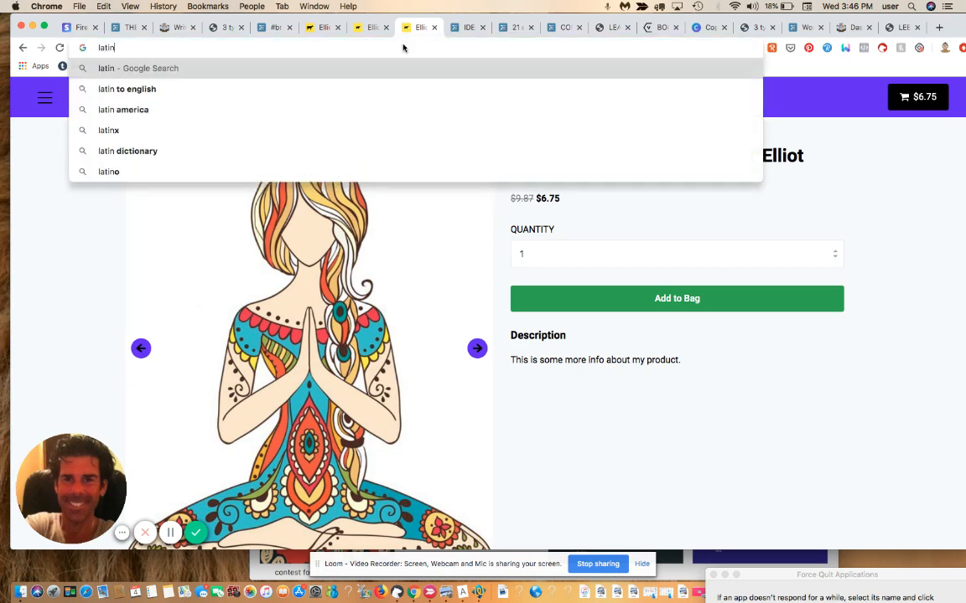
key(BackSpace)
key(BackSpace)
key(BackSpace)
key(BackSpace)
key(BackSpace)
key(BackSpace)
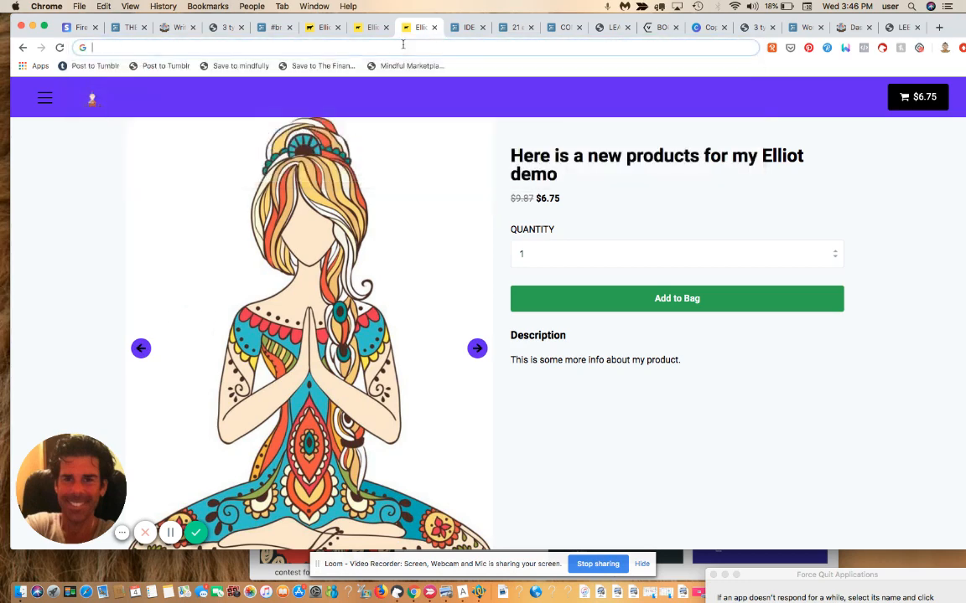
text(shop)
key(BackSpace)
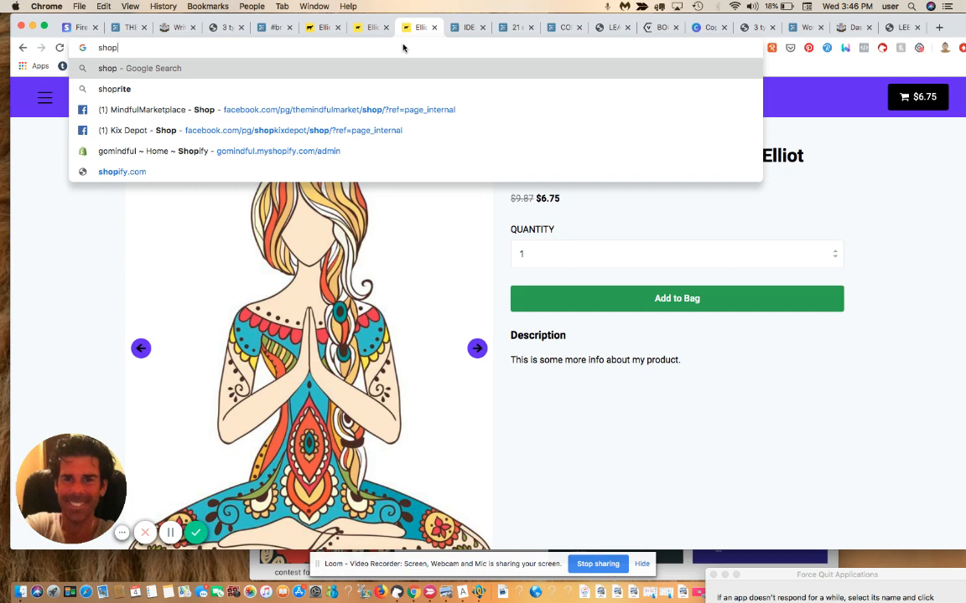
text(lati)
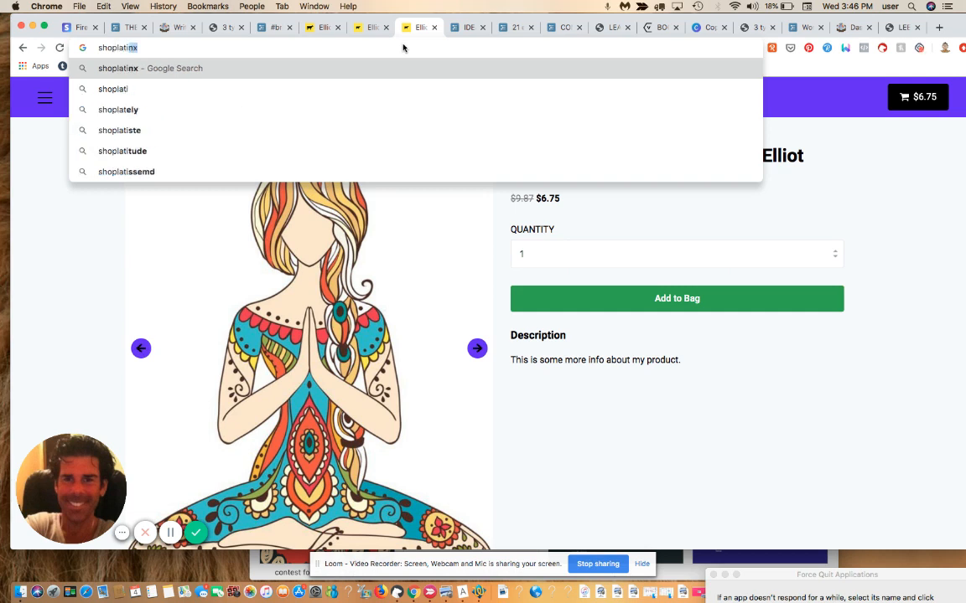
text(nx.com)
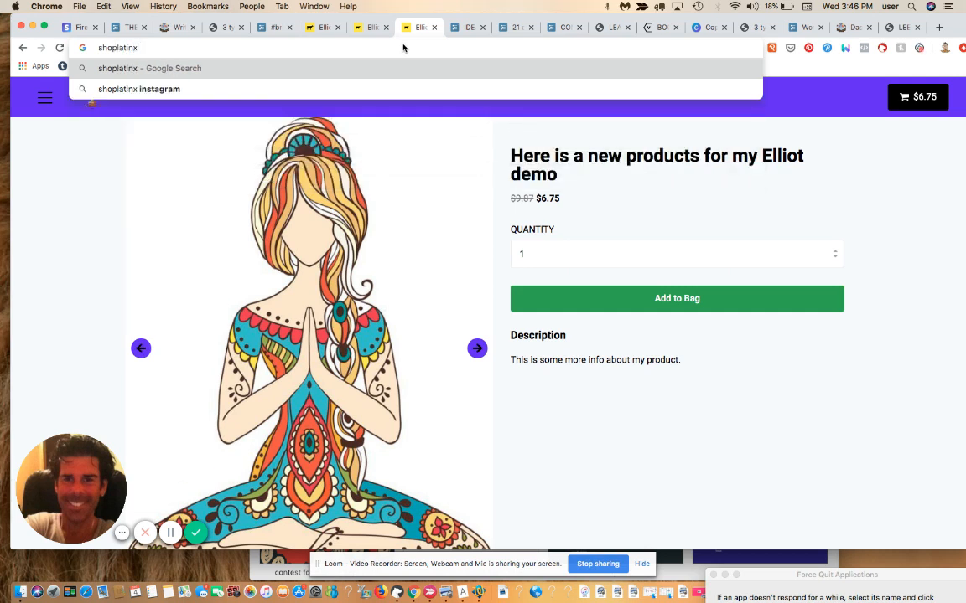
key(Return)
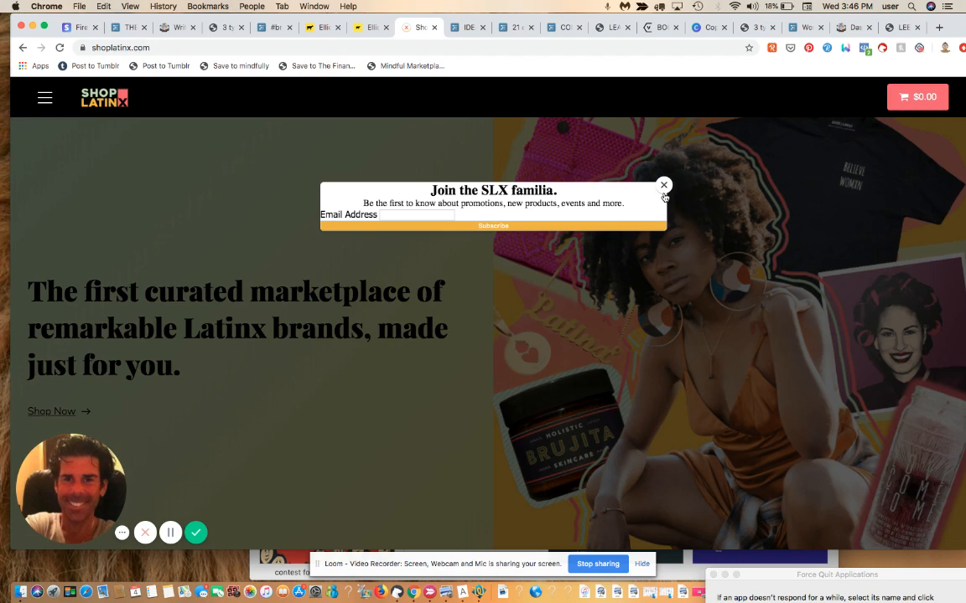
Step: Dismiss the newsletter popup, scroll to the Mission section, and open the navigation menu
click(663, 188)
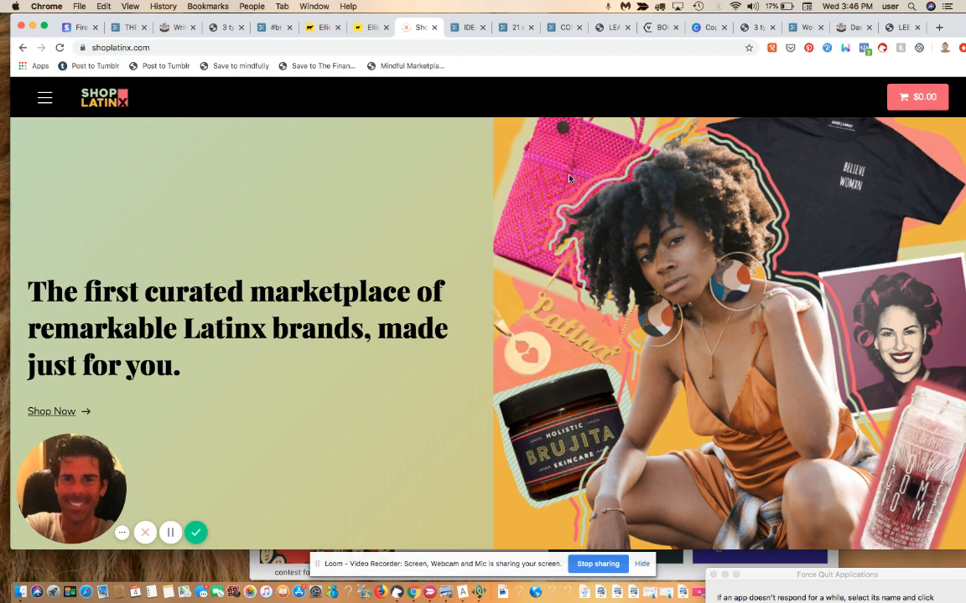
scroll(568, 177, down, 5)
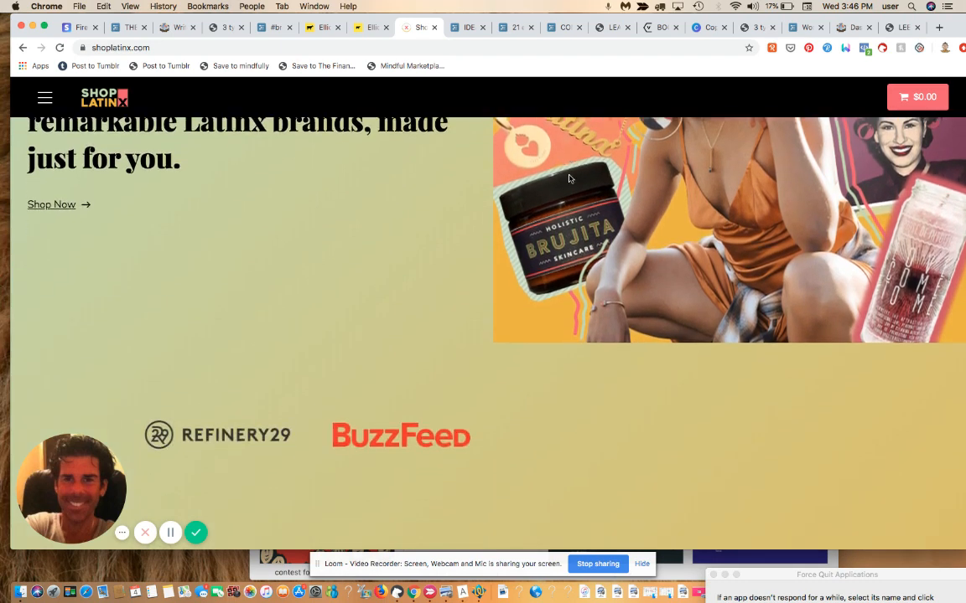
scroll(568, 177, down, 10)
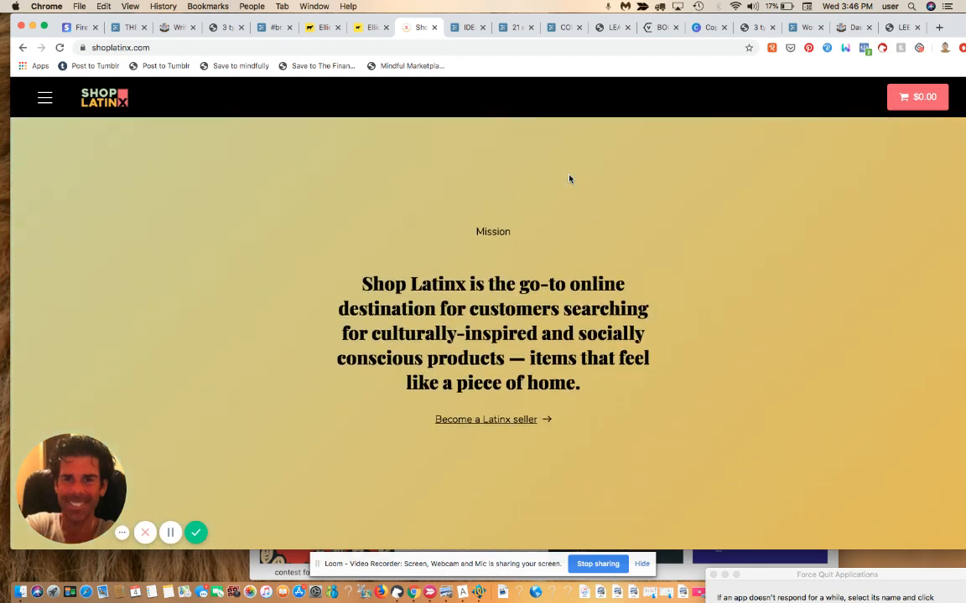
scroll(568, 177, down, 7)
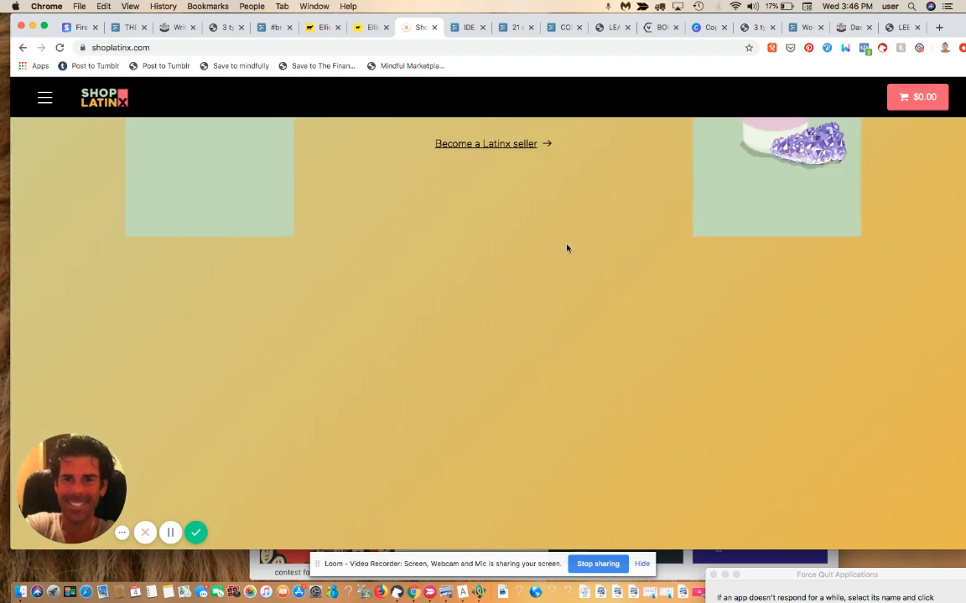
scroll(567, 248, up, 5)
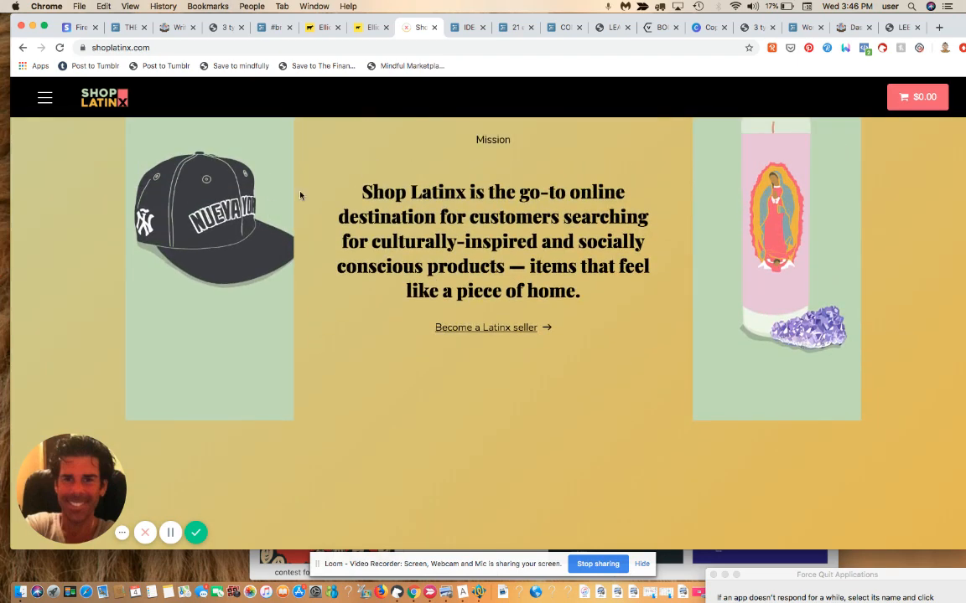
click(46, 99)
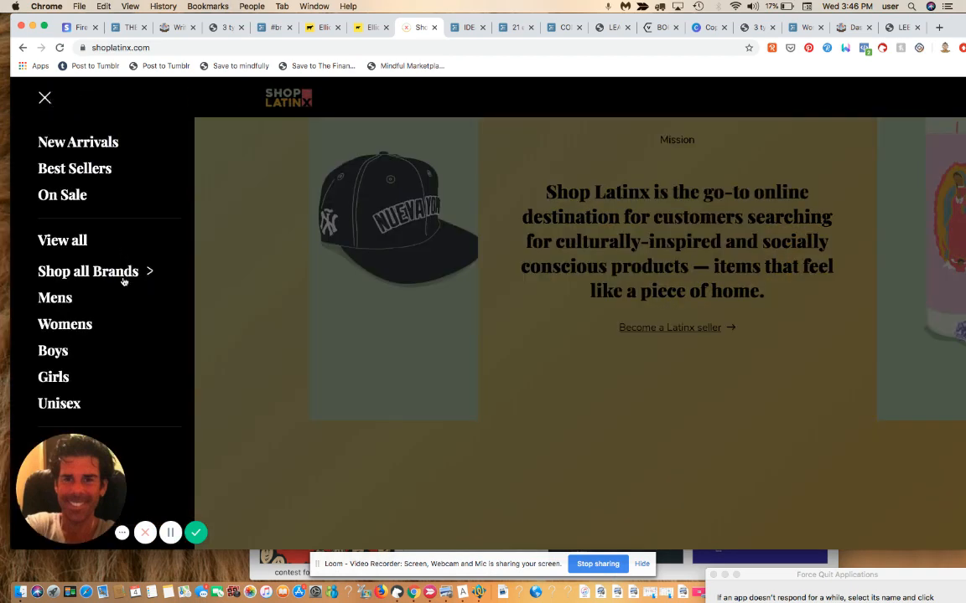
Step: Go to the Hija De Tu Madre page via Shop all Brands and browse its Mercado Bag and necklaces
click(122, 275)
click(109, 296)
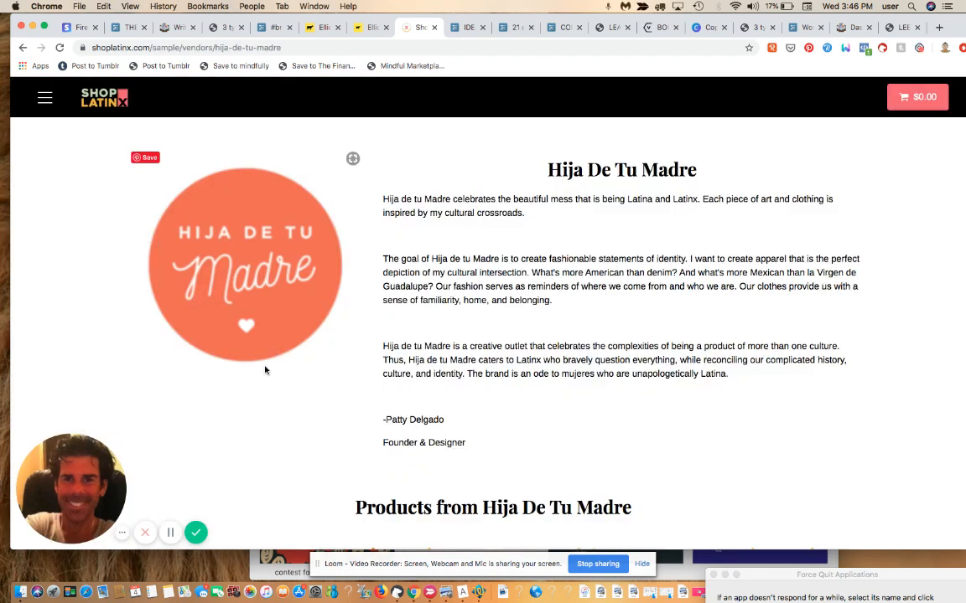
scroll(542, 453, down, 1)
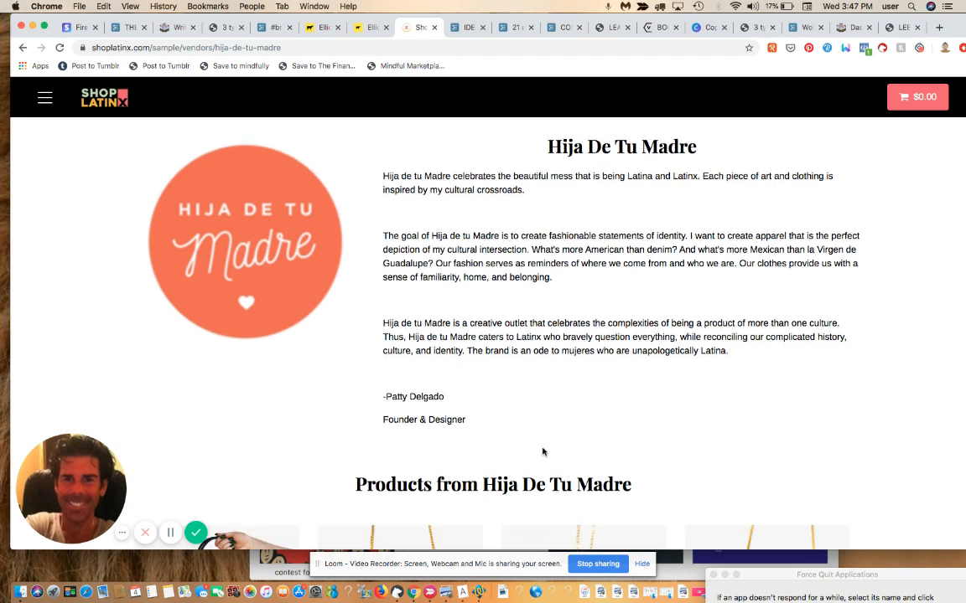
scroll(543, 452, down, 5)
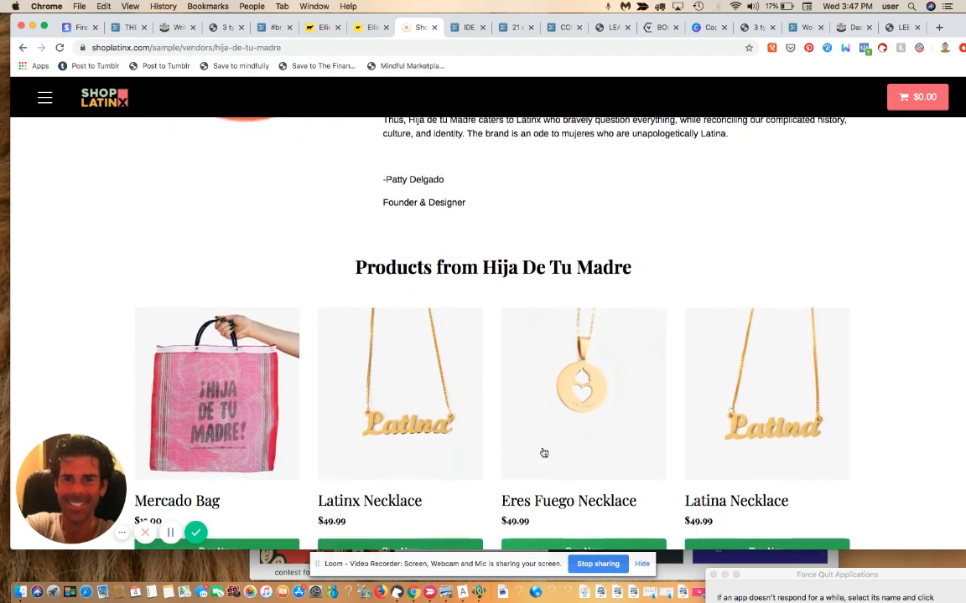
scroll(544, 453, up, 6)
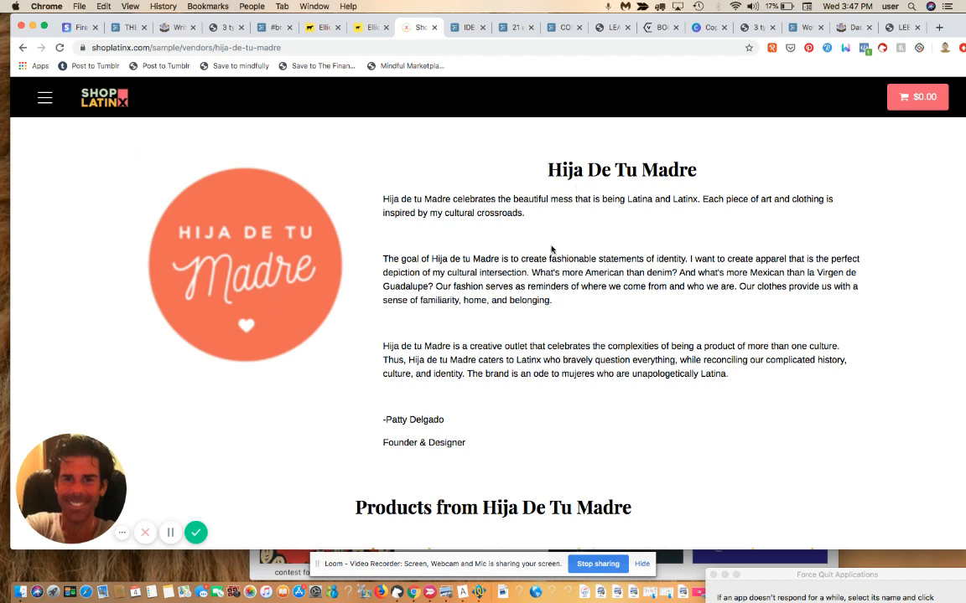
scroll(551, 249, down, 4)
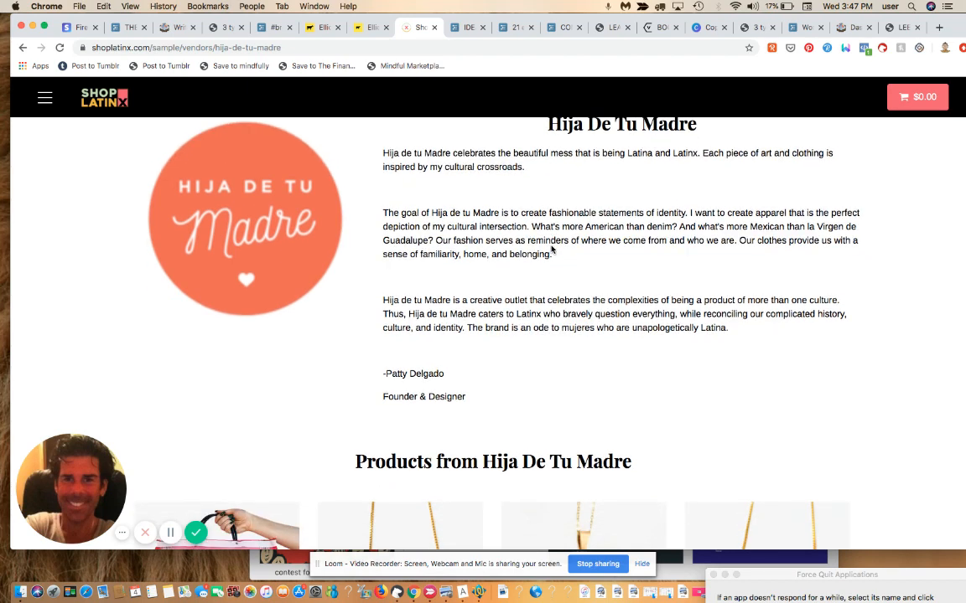
scroll(551, 249, down, 3)
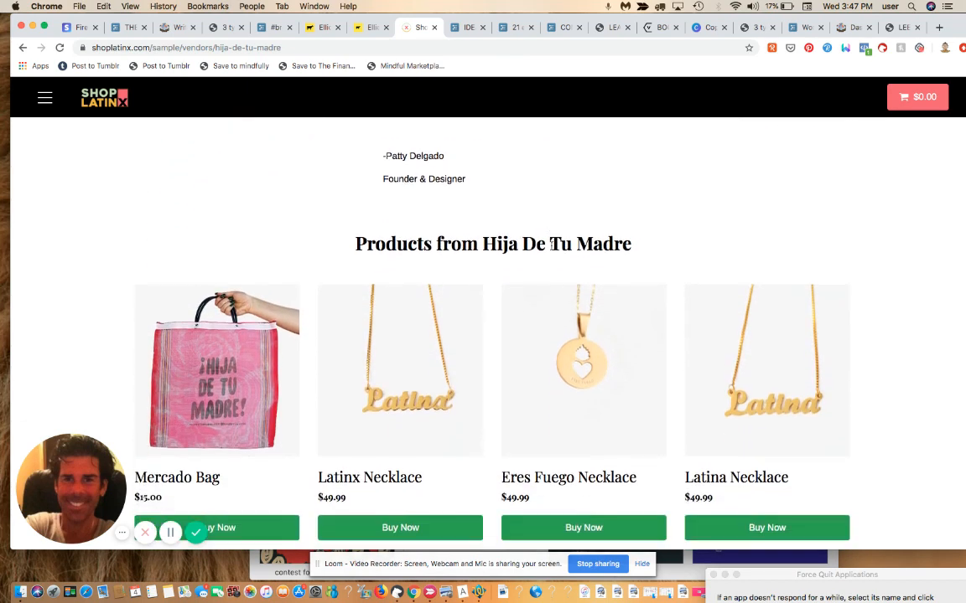
Step: Add one $15.00 Mercado Bag to the bag, close the cart, and go back to the brand page
click(191, 401)
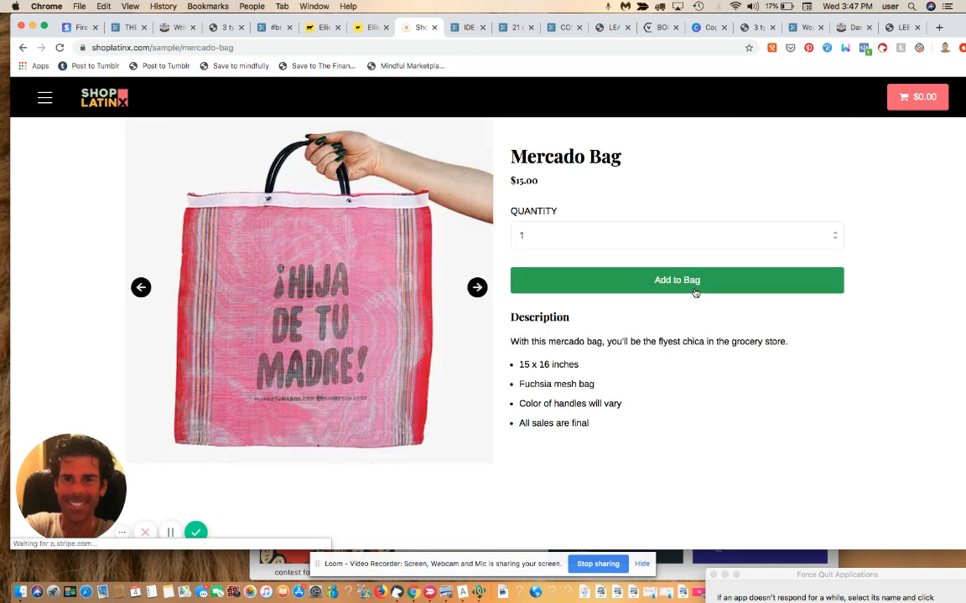
click(695, 292)
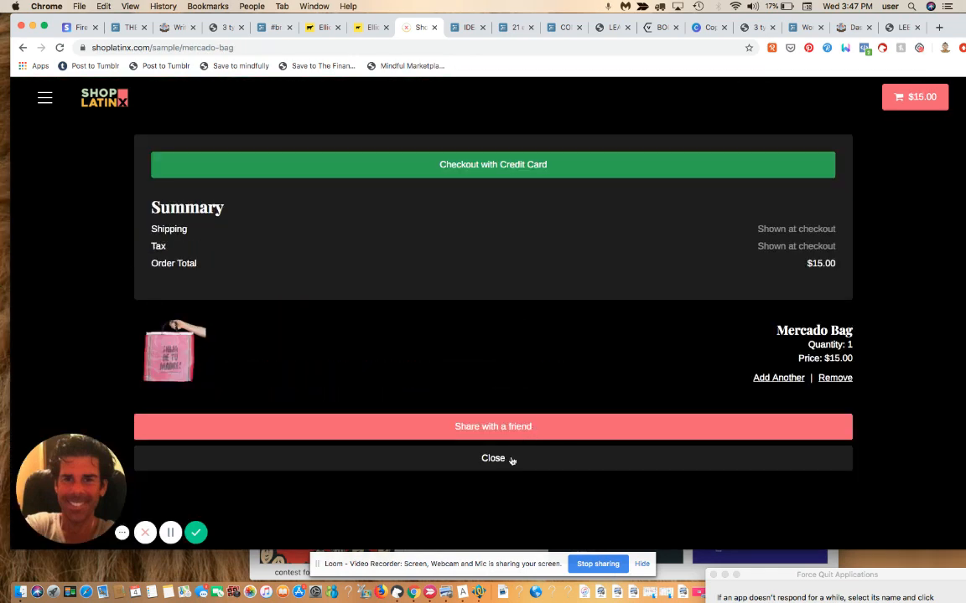
click(496, 459)
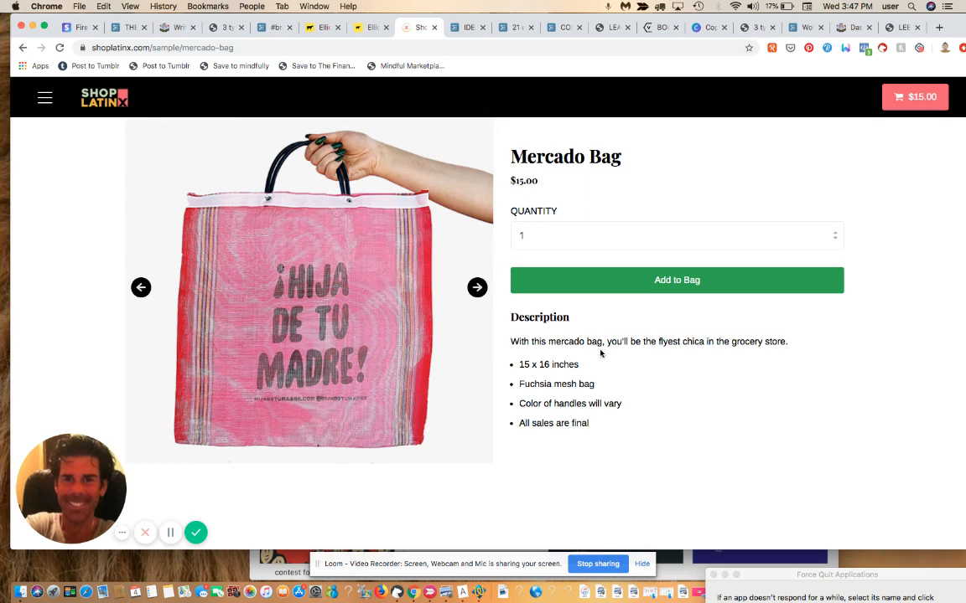
click(23, 48)
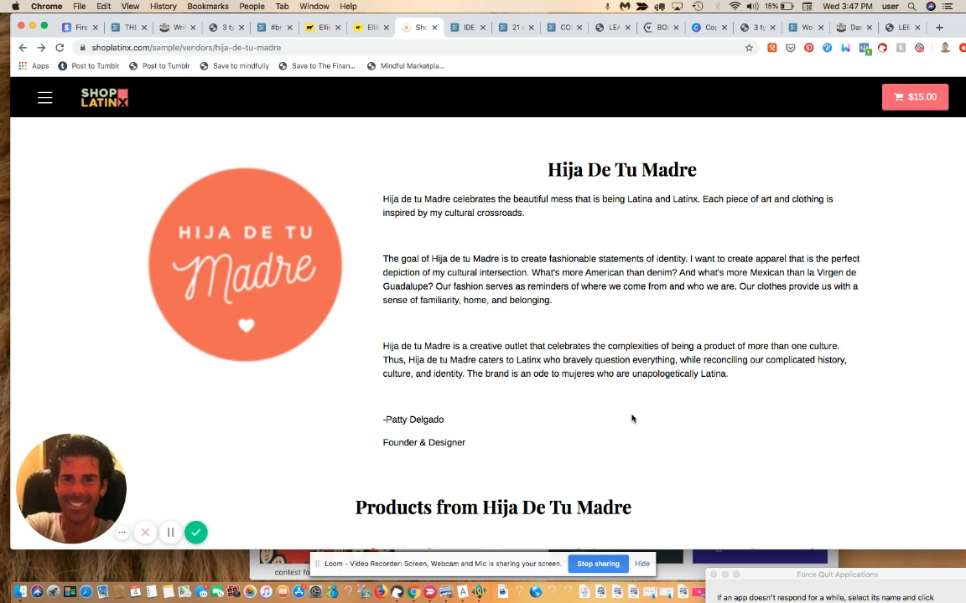
Step: Go from the ShopLatinx homepage's New Arrivals to the $55.00 Longer Creme Frida Top page
click(97, 97)
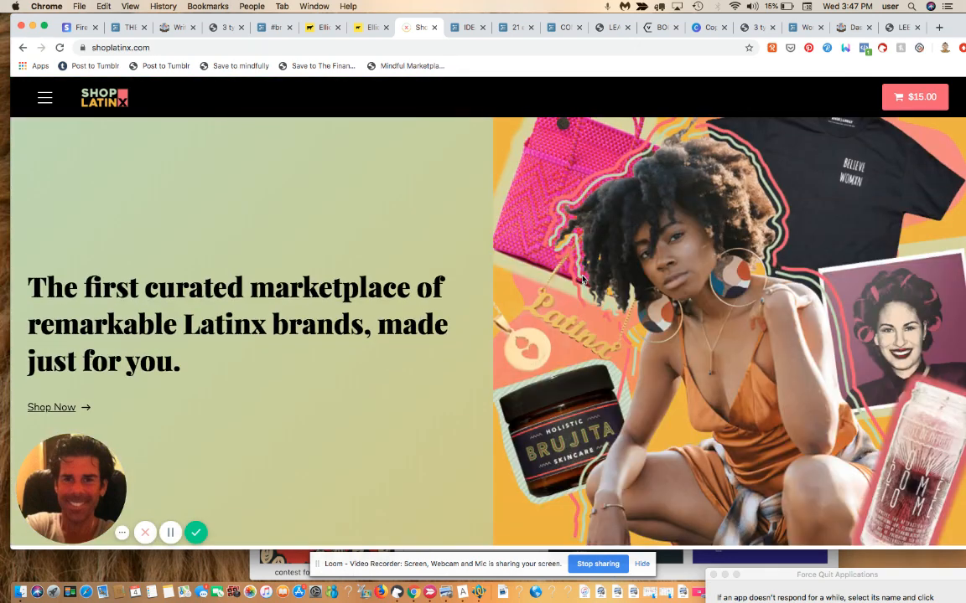
click(80, 409)
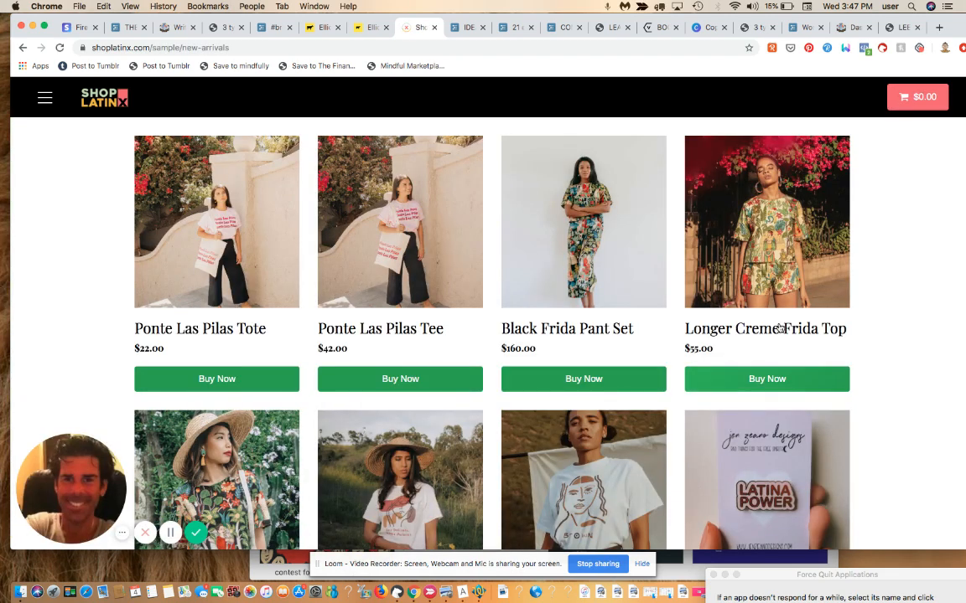
click(722, 328)
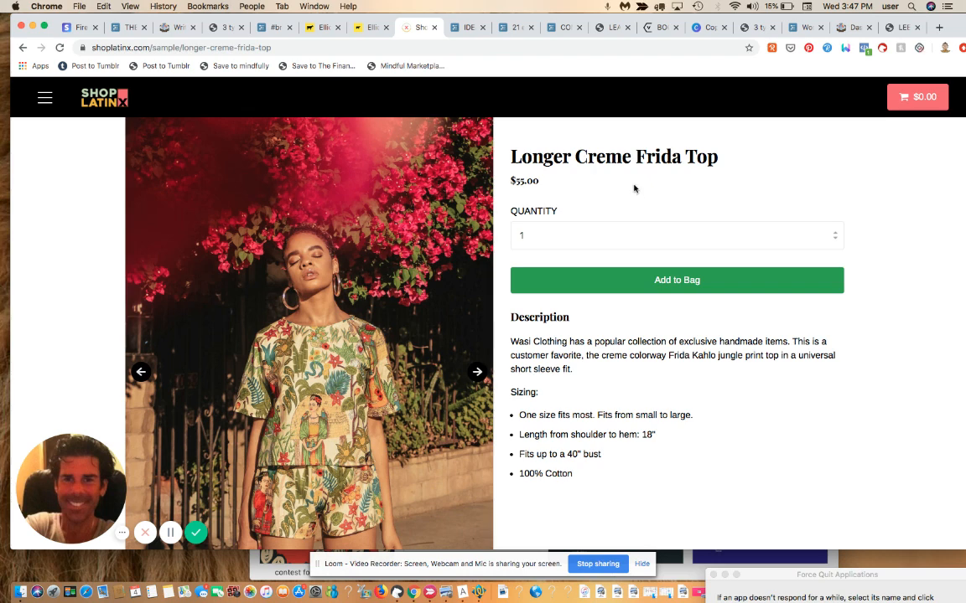
scroll(834, 500, down, 3)
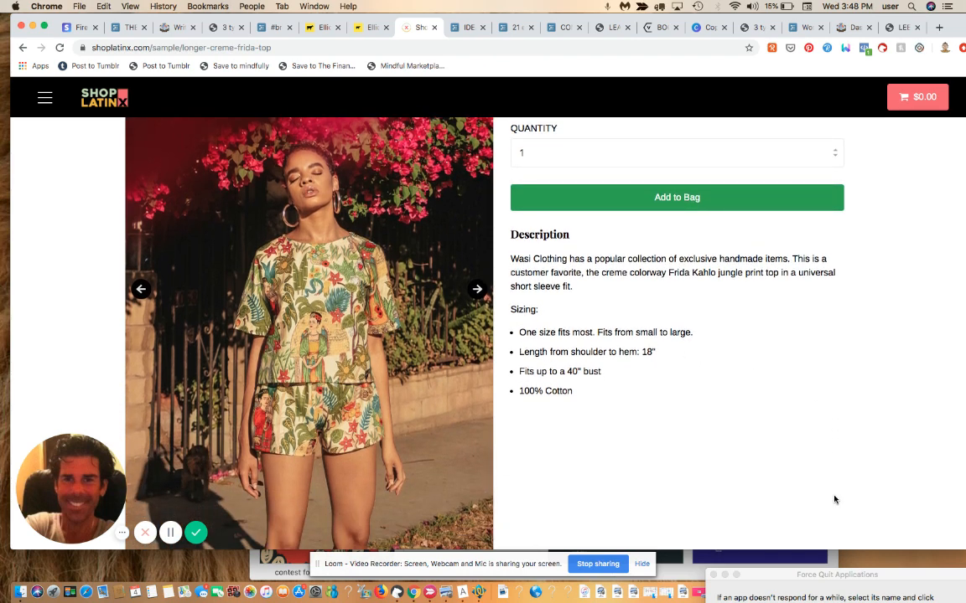
scroll(834, 500, up, 3)
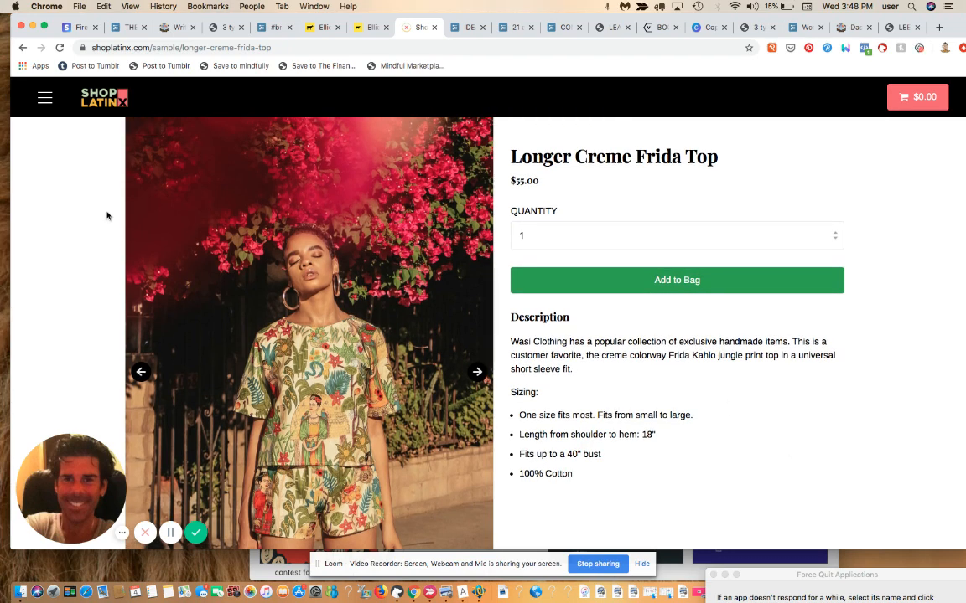
Step: Browse the House of Intuition brand page: body polish, magic candles and smudge kit
click(45, 99)
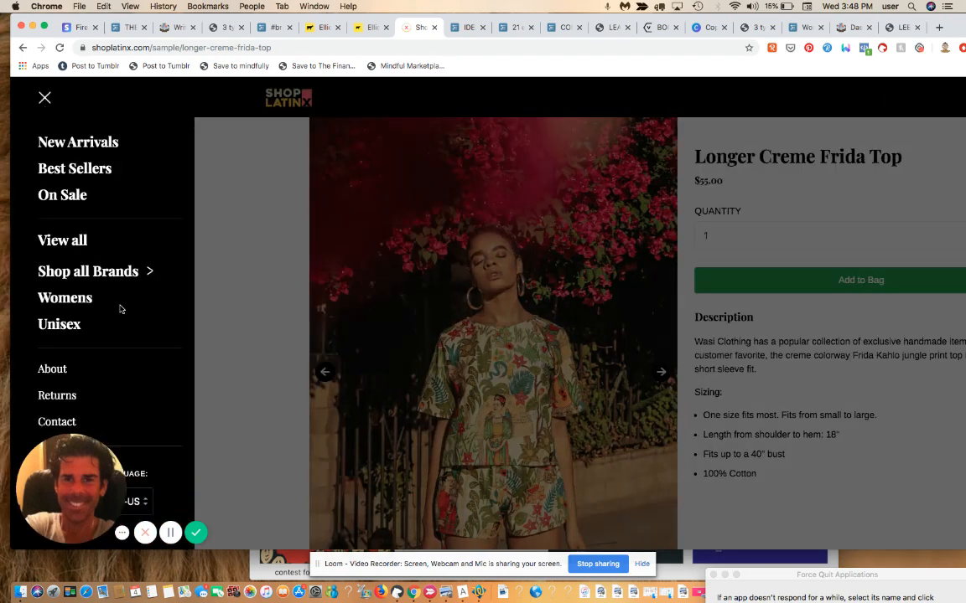
click(111, 275)
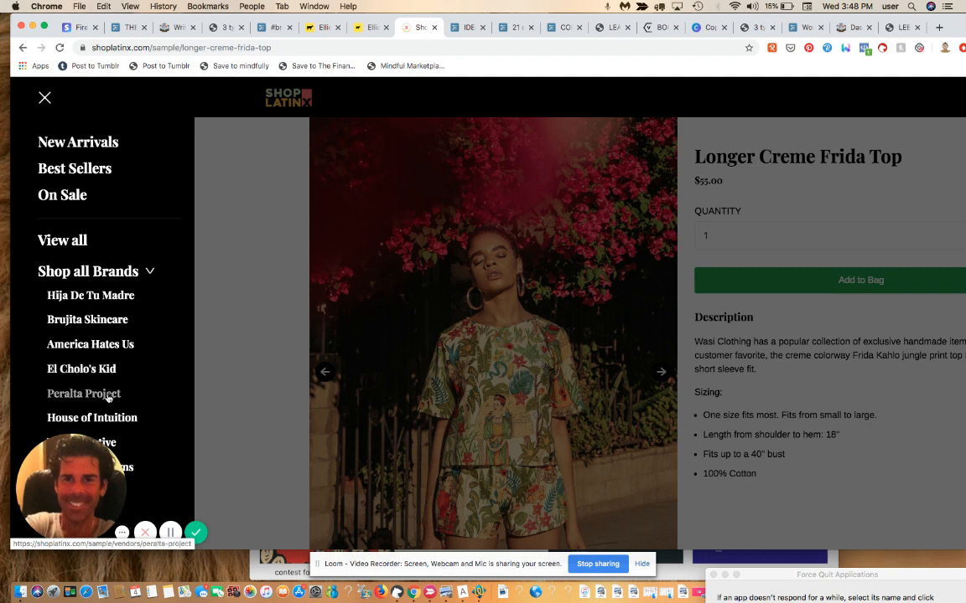
click(113, 419)
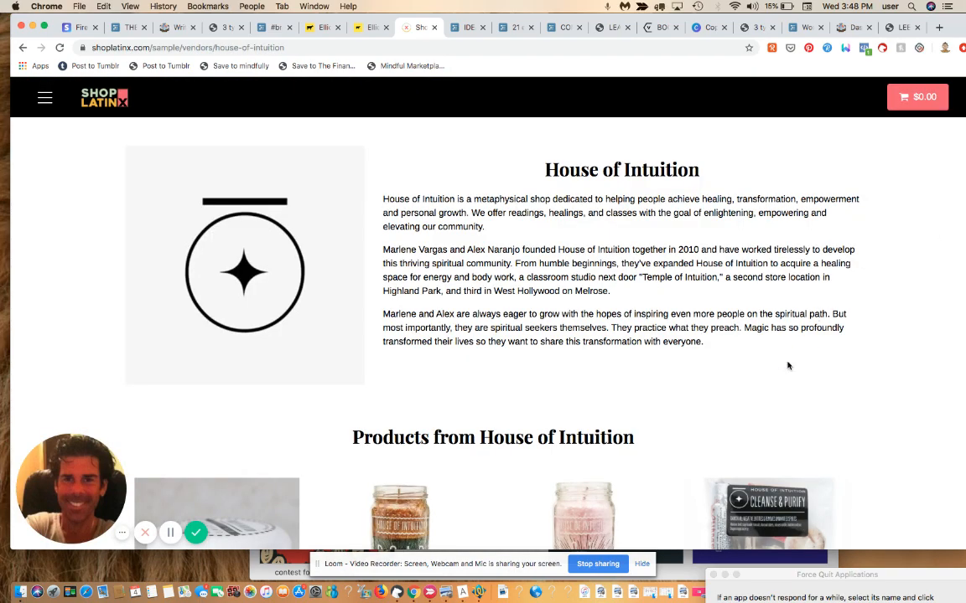
scroll(788, 365, down, 3)
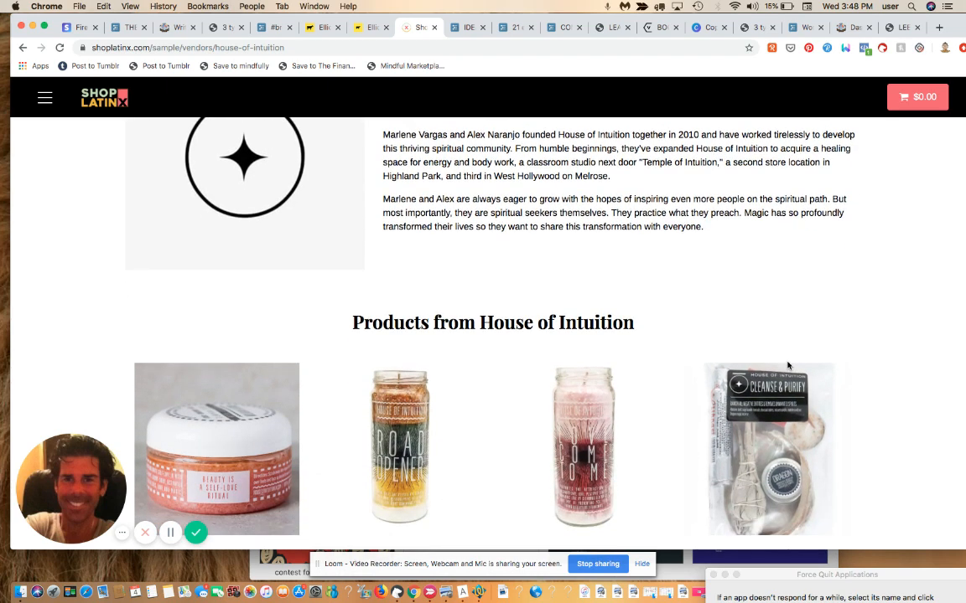
scroll(788, 365, down, 4)
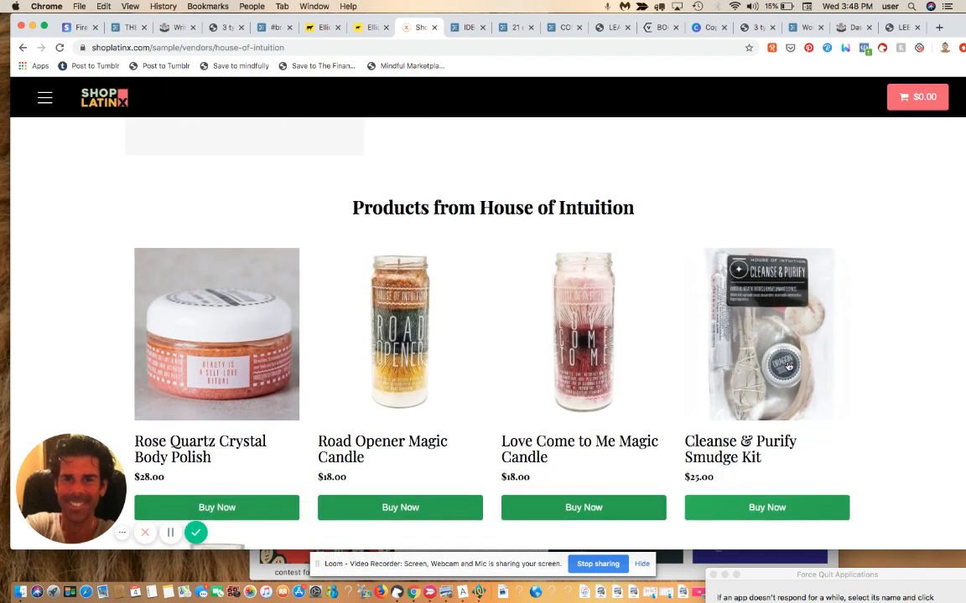
scroll(788, 367, down, 3)
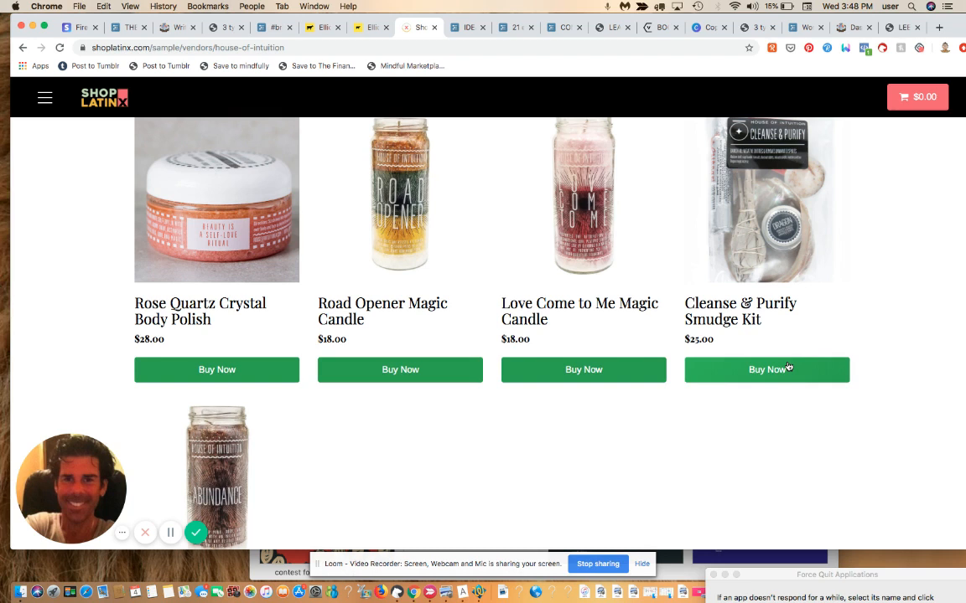
scroll(788, 369, up, 3)
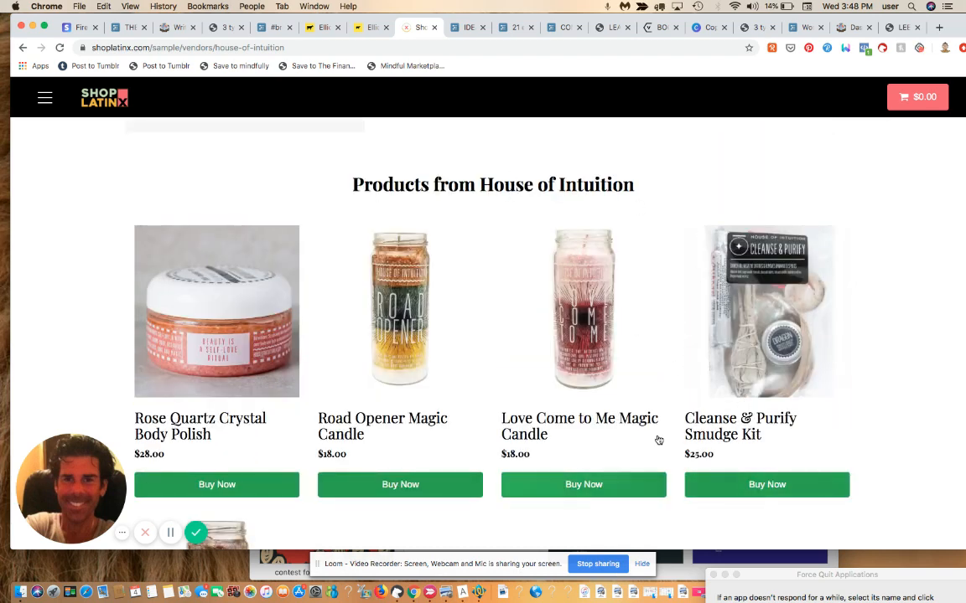
Step: Read the $18.00 Love Come to Me Magic Candle listing and its full description
click(540, 434)
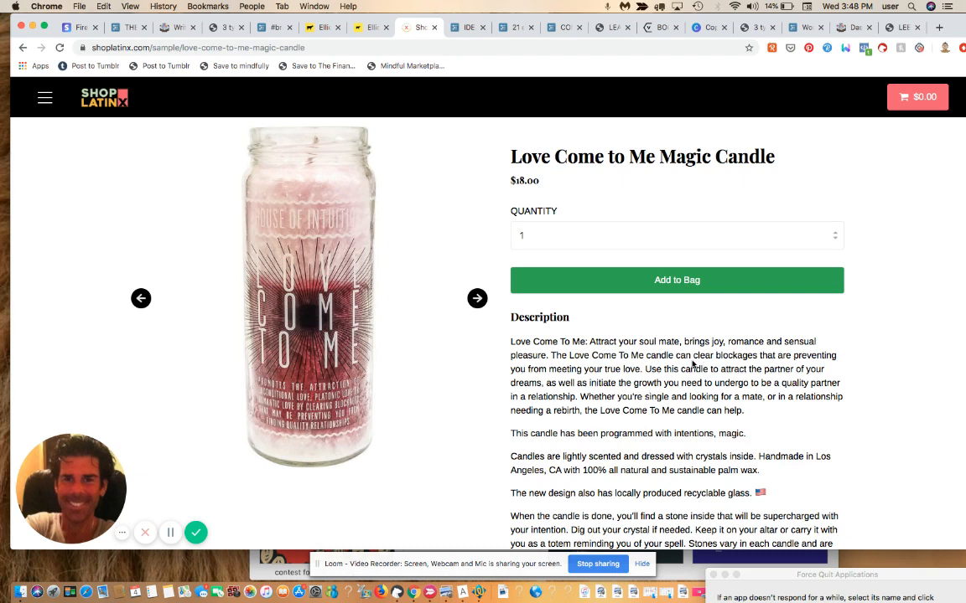
scroll(692, 363, down, 2)
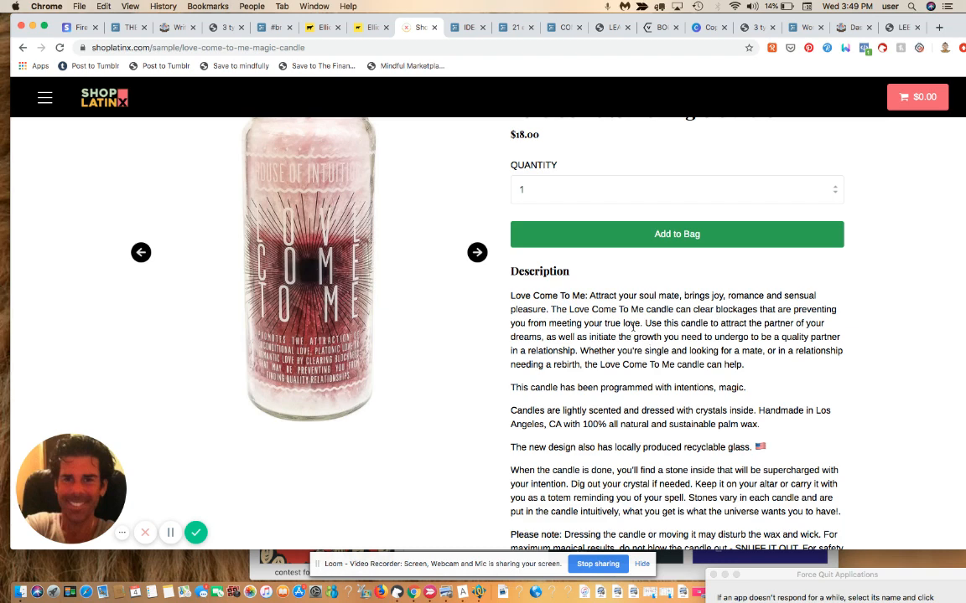
scroll(683, 323, up, 2)
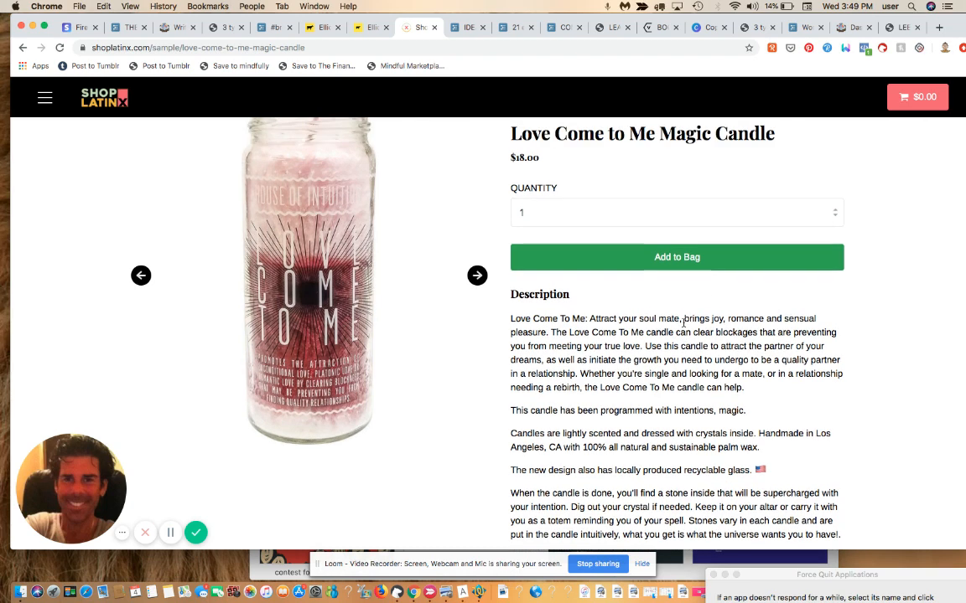